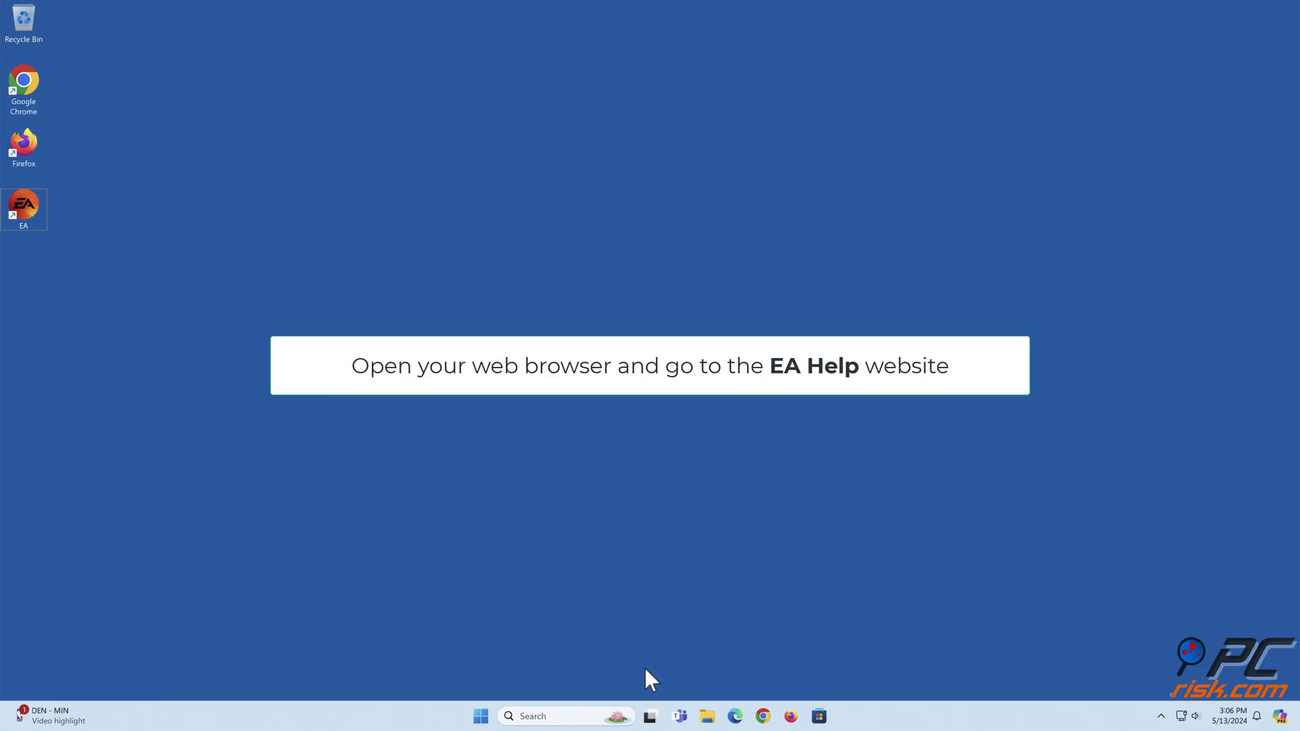
# Step: Check the pasted EA server status page in Chrome, then close the browser
pyautogui.click(761, 718)
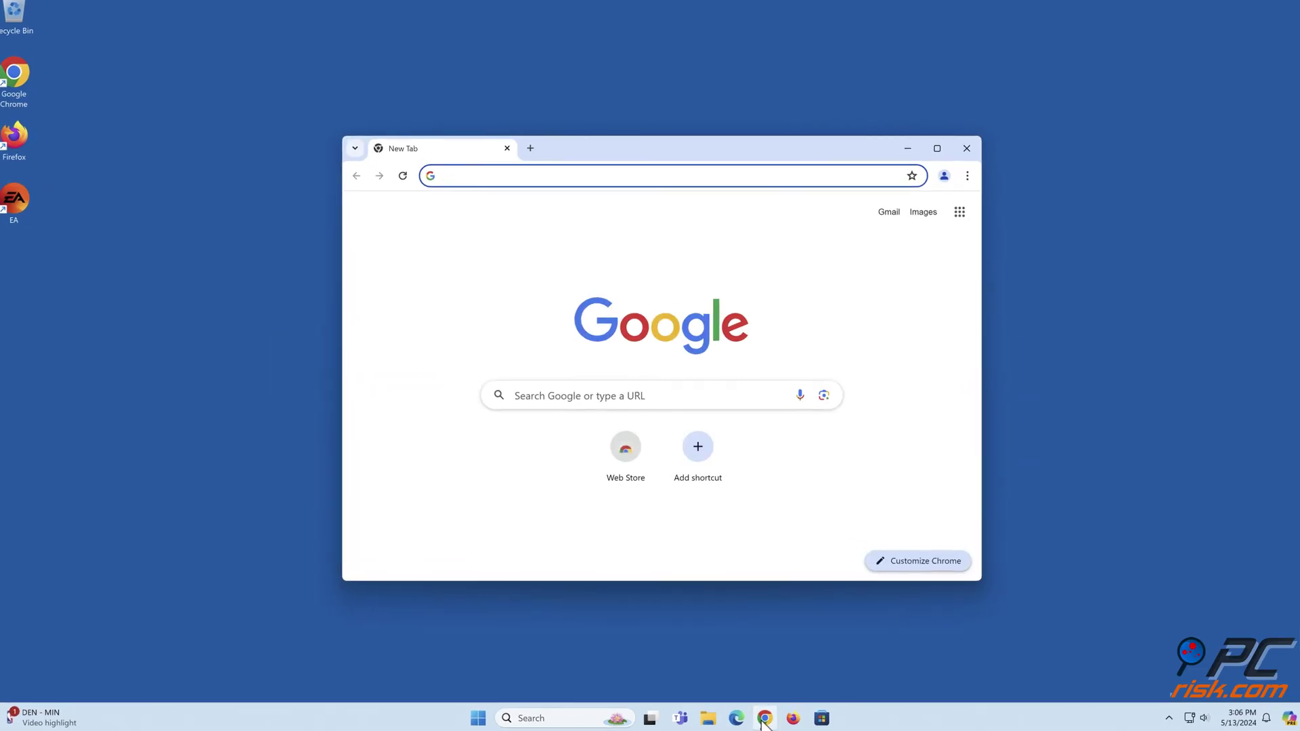
pyautogui.write('https://help.ea.com/en/help/faq/are-ea-servers-down/')
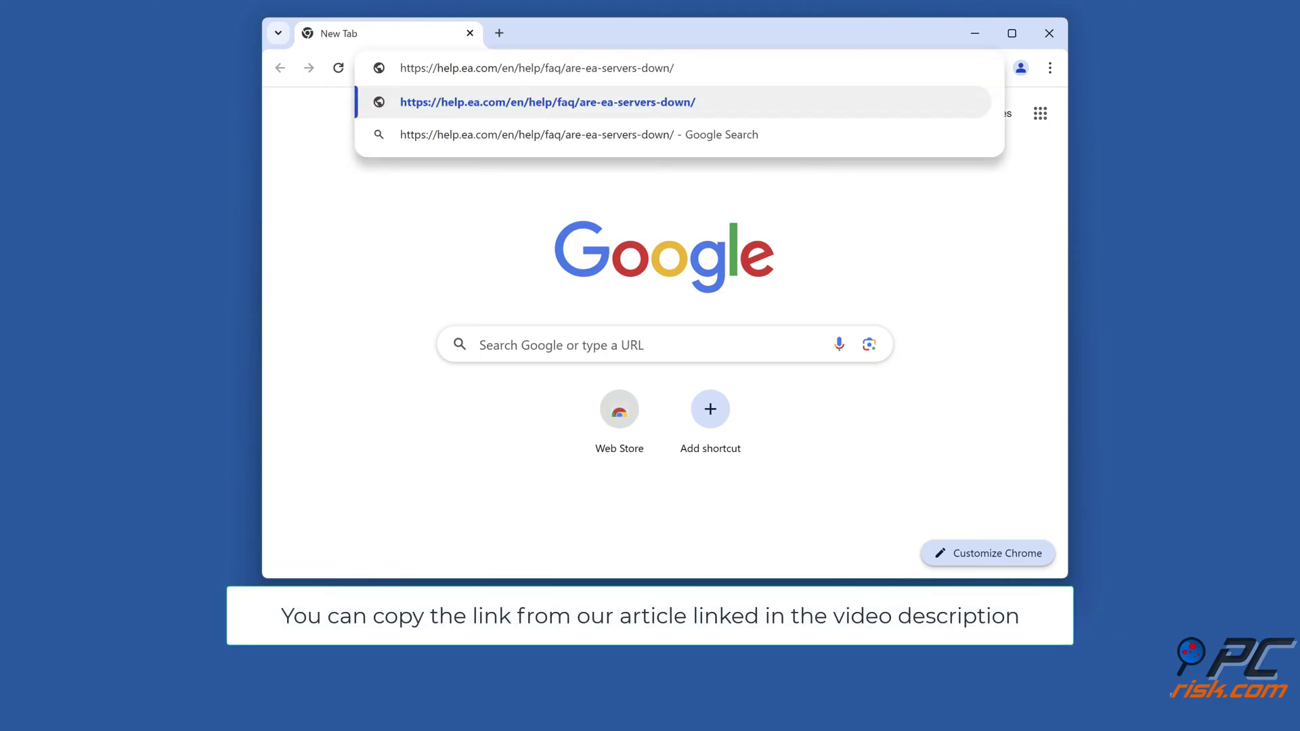
pyautogui.press('Return')
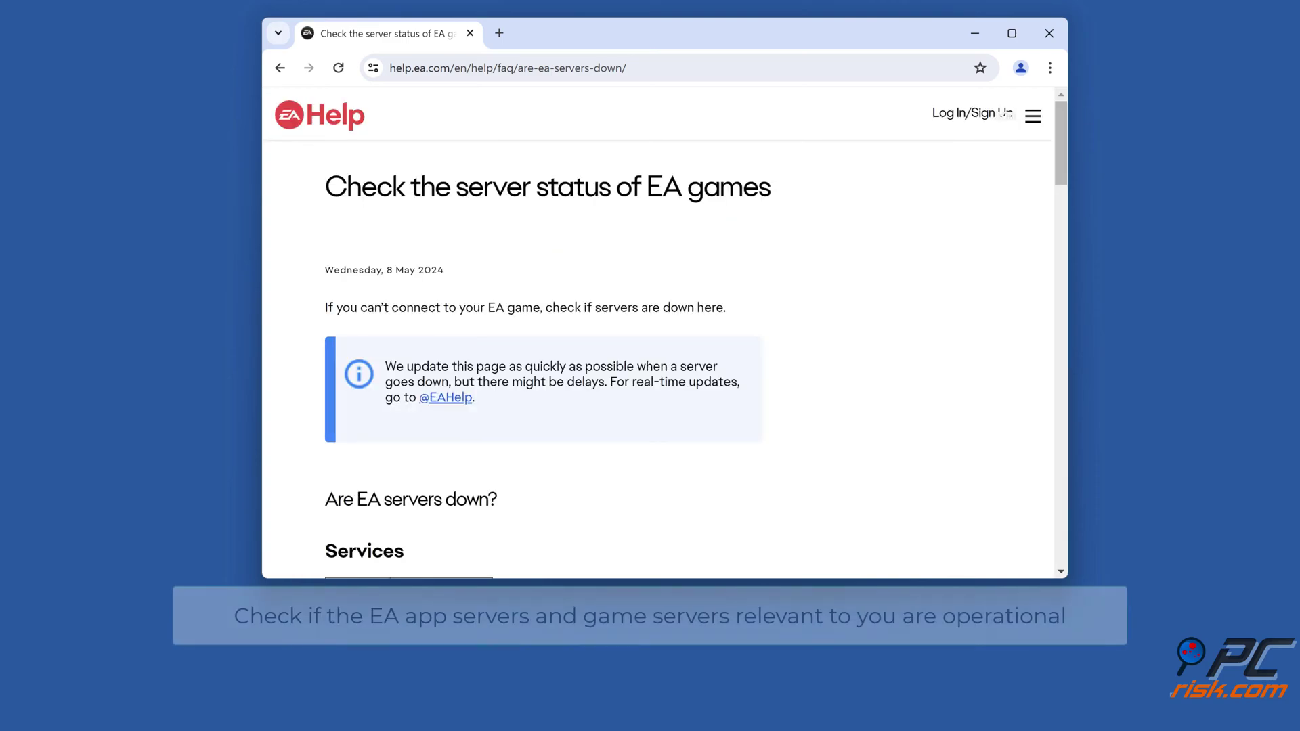
pyautogui.scroll(-8, 878, 357)
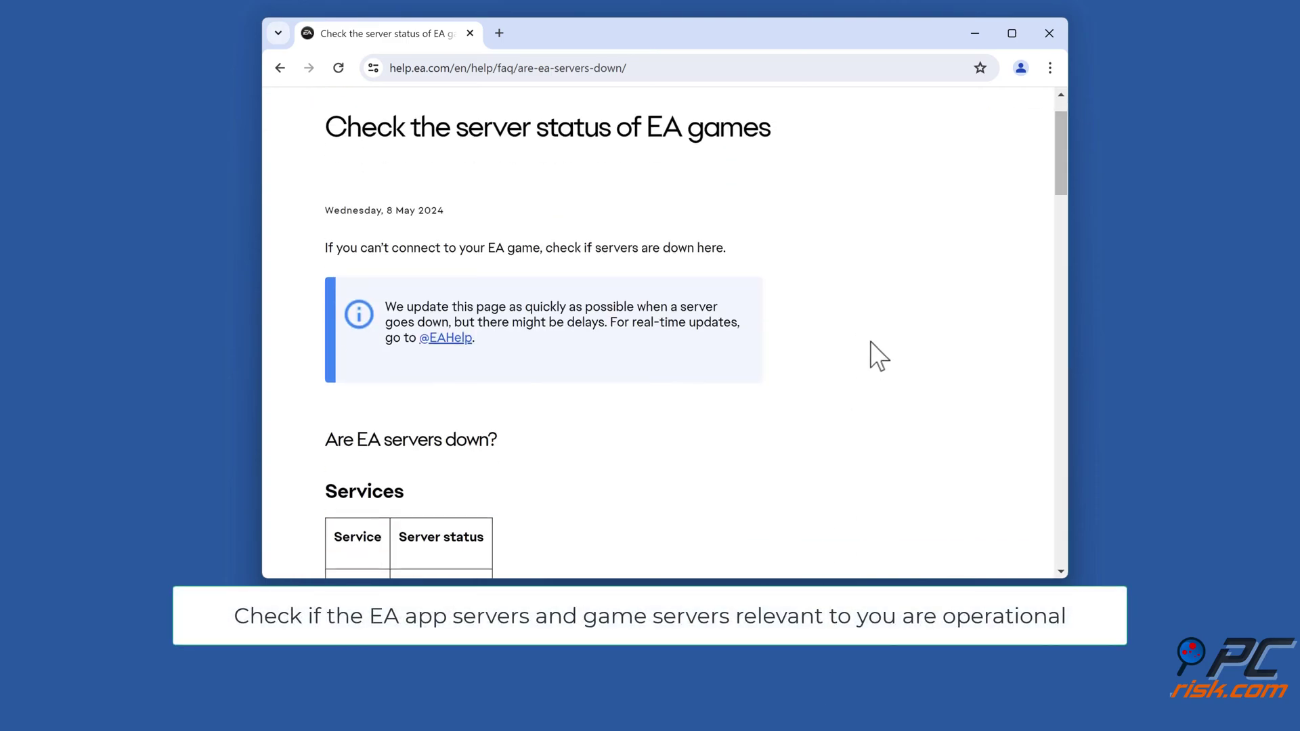
pyautogui.scroll(-10, 878, 357)
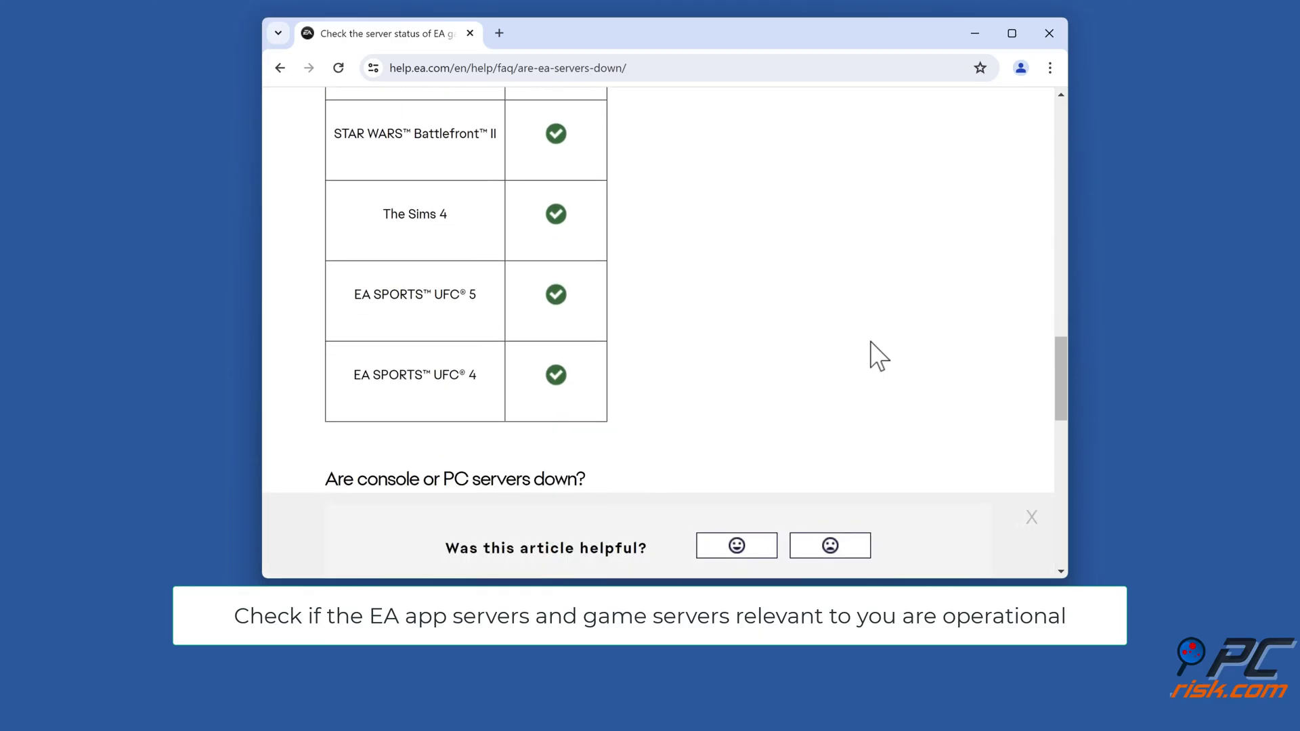
pyautogui.scroll(-4, 878, 357)
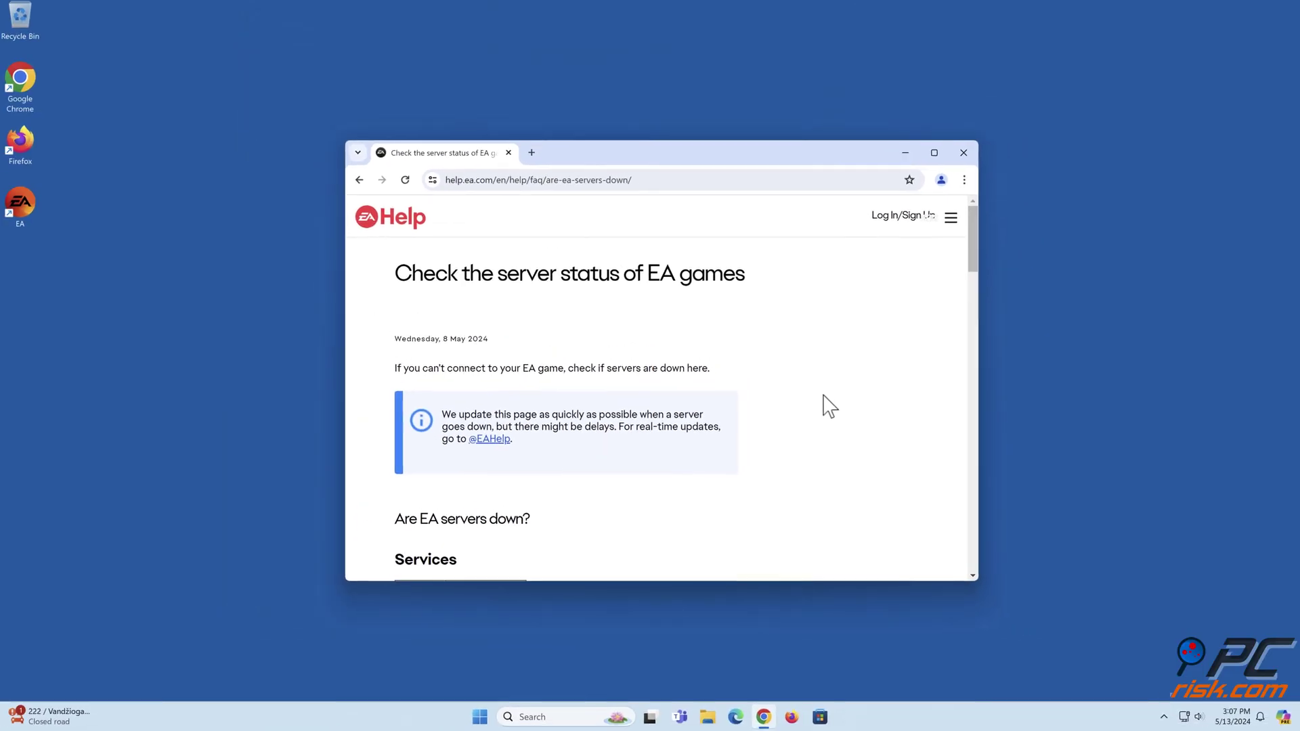
pyautogui.click(960, 155)
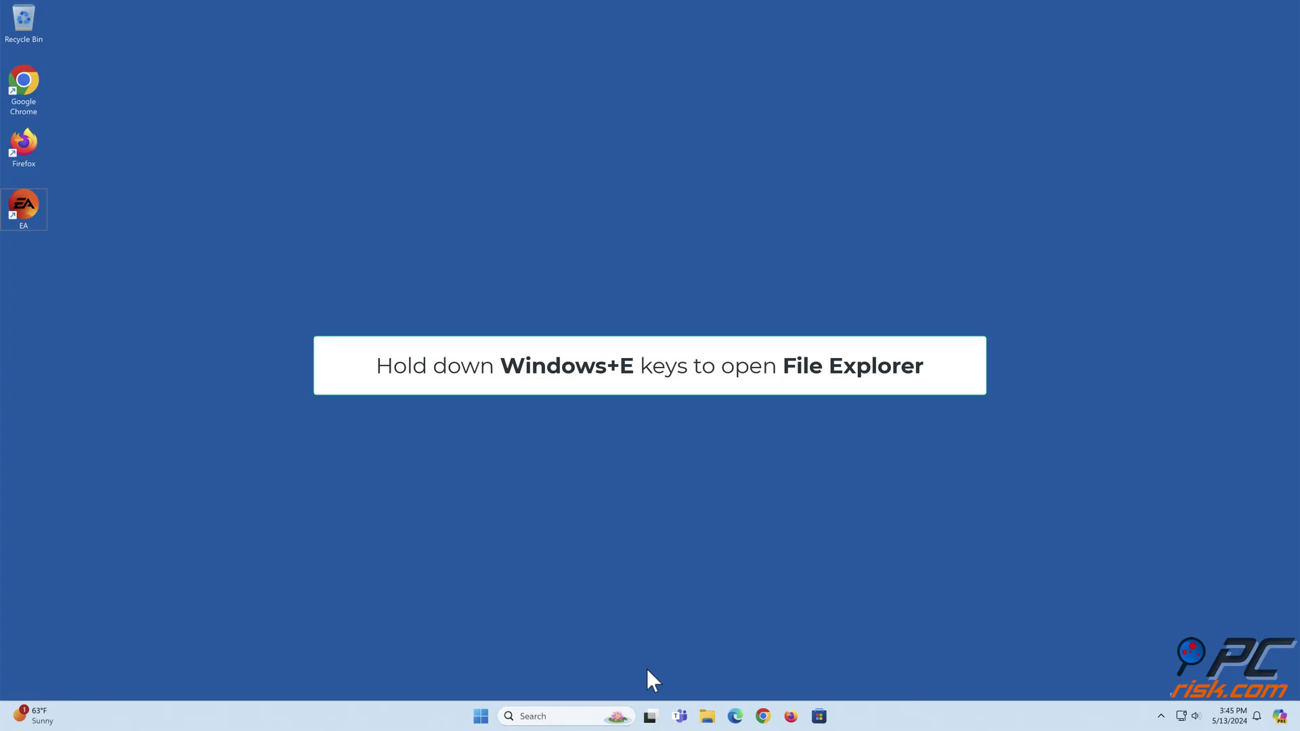
# Step: Run App Recovery from C:\Program Files\Electronic Arts\EA Desktop\EA Desktop and clear the cache
pyautogui.press('super+e')
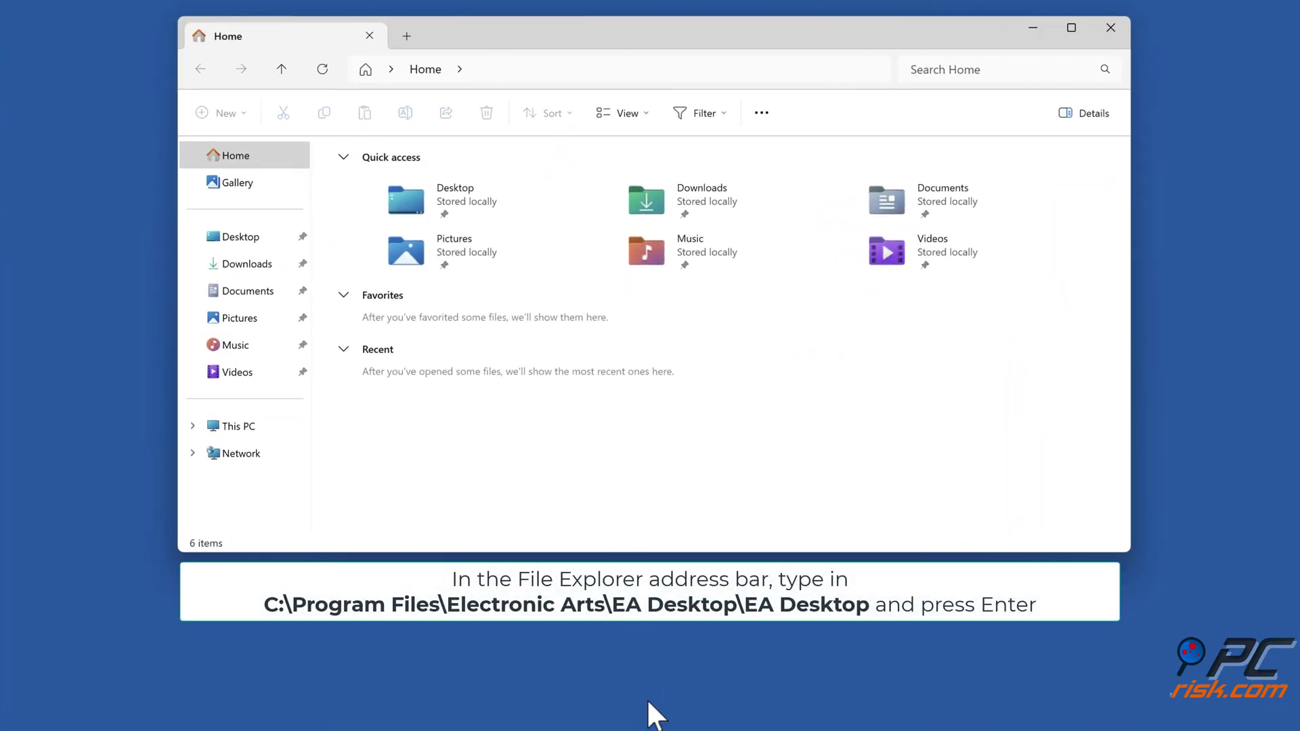
pyautogui.click(835, 67)
pyautogui.write('c:\\program files\\electronic arts\\ea desktop\\ea desktop')
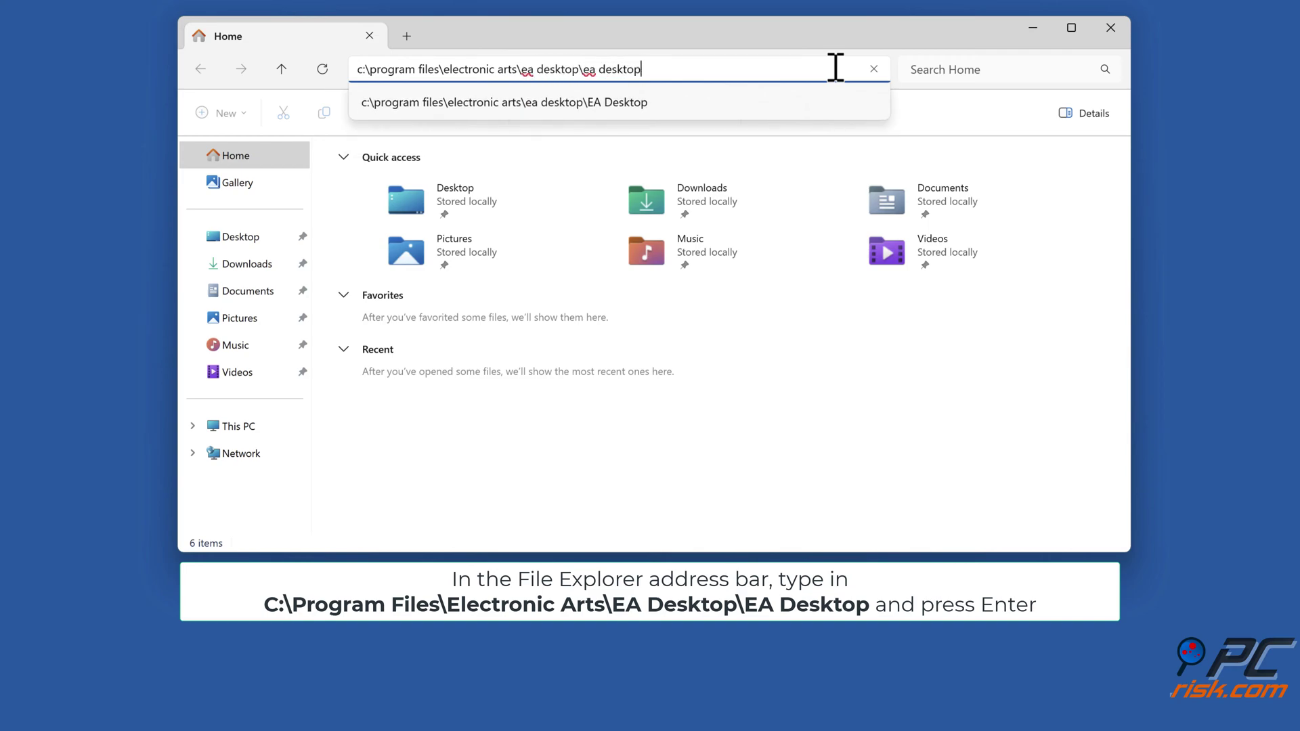
pyautogui.press('Return')
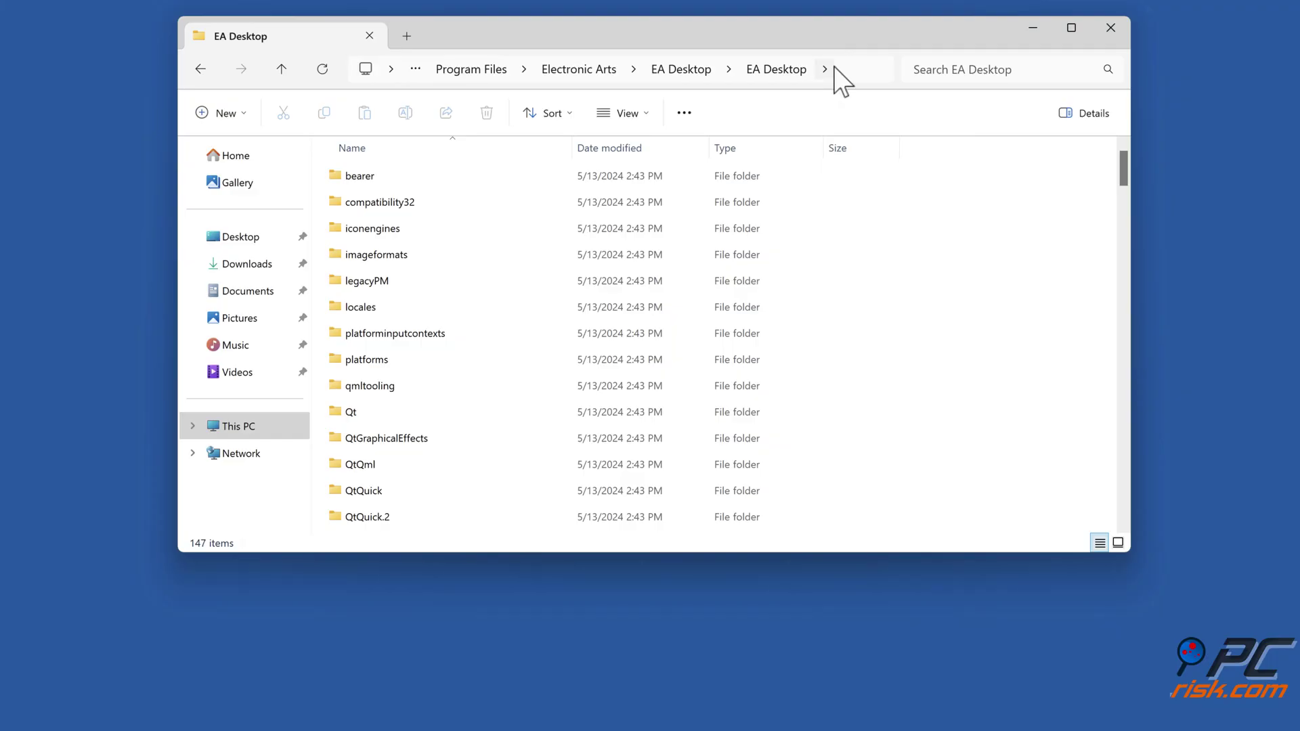
pyautogui.scroll(-15, 562, 199)
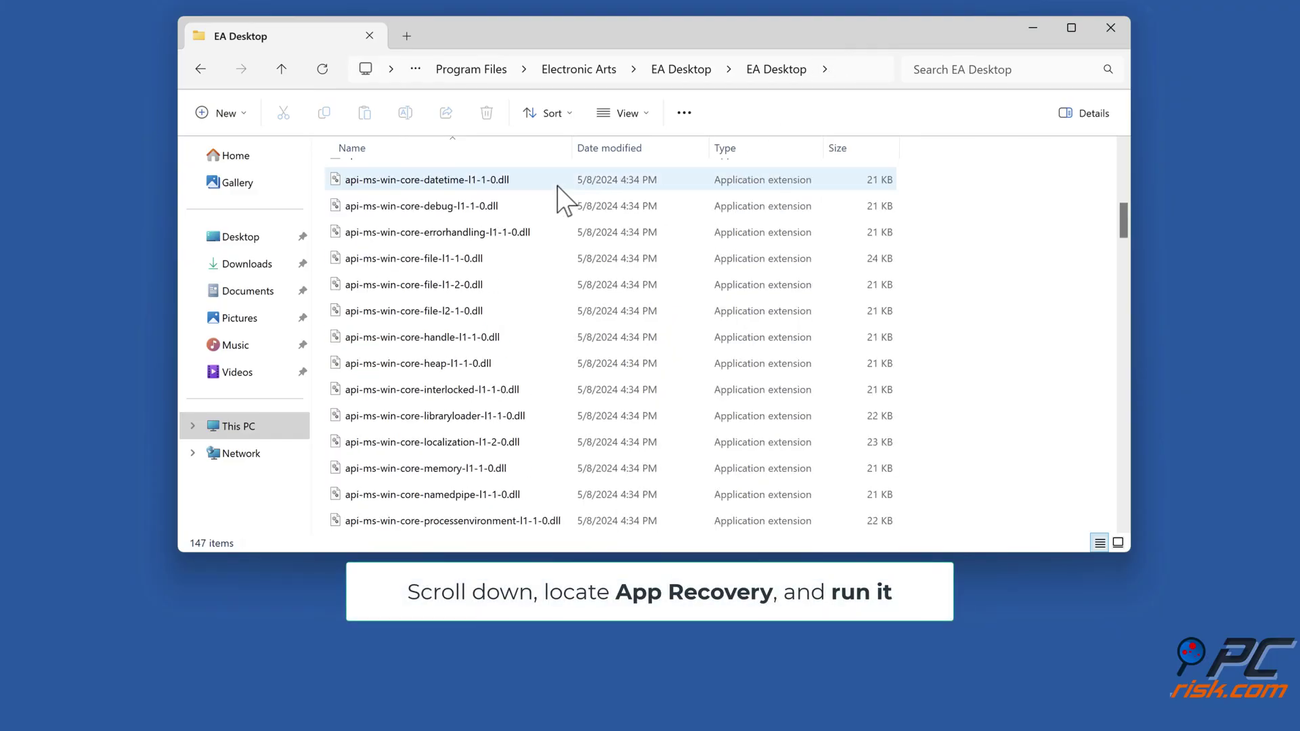
pyautogui.scroll(-4, 562, 199)
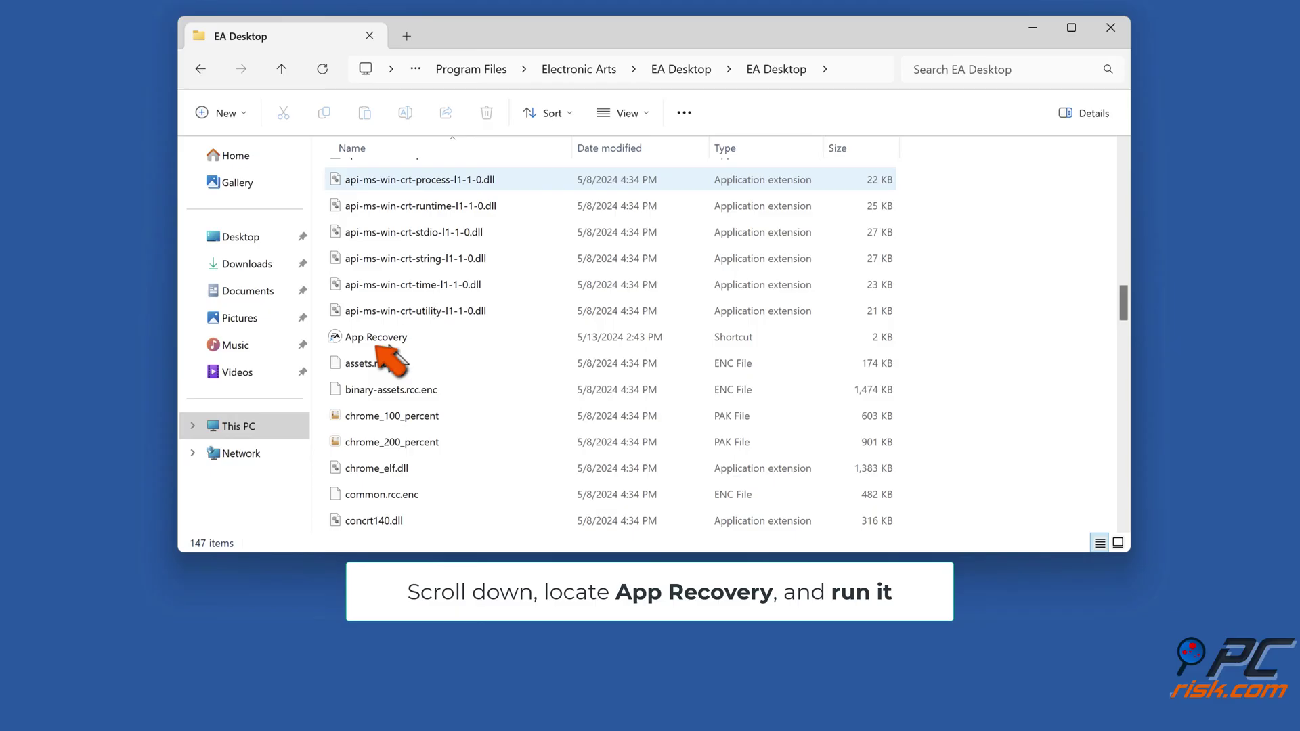
pyautogui.doubleClick(388, 341)
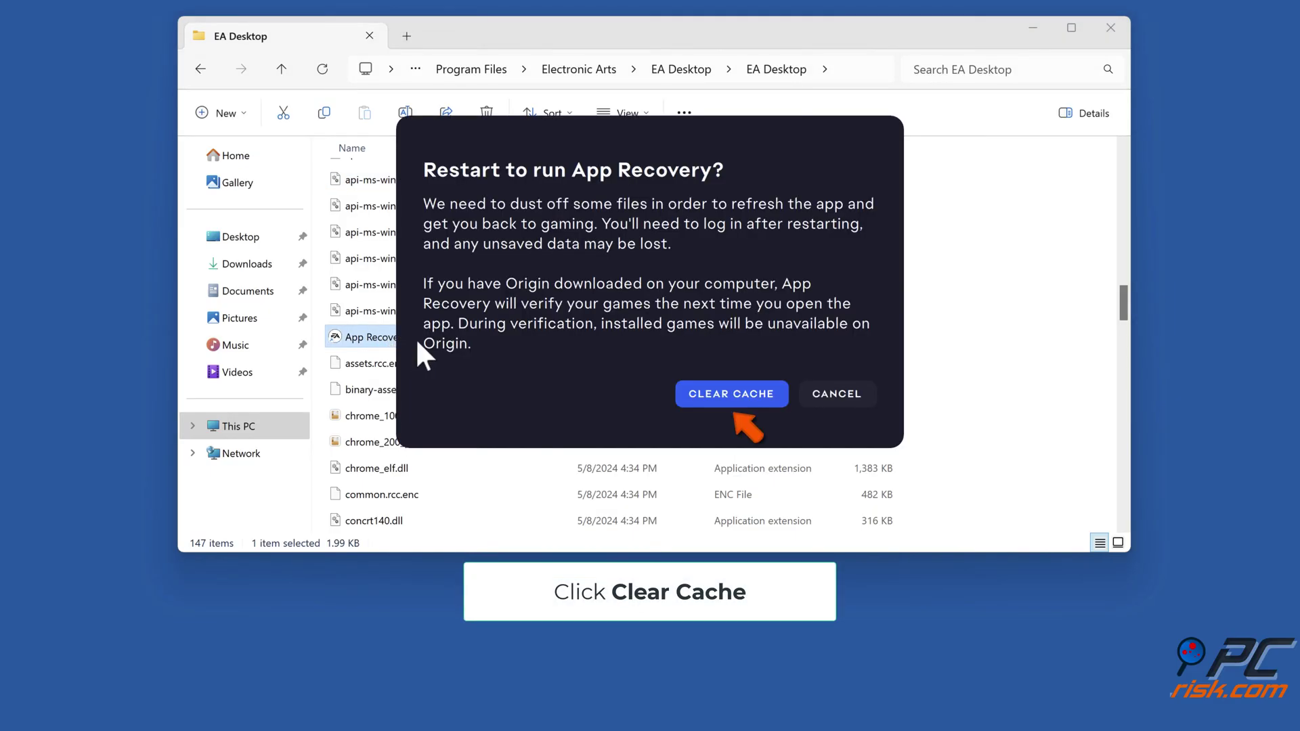
pyautogui.click(730, 398)
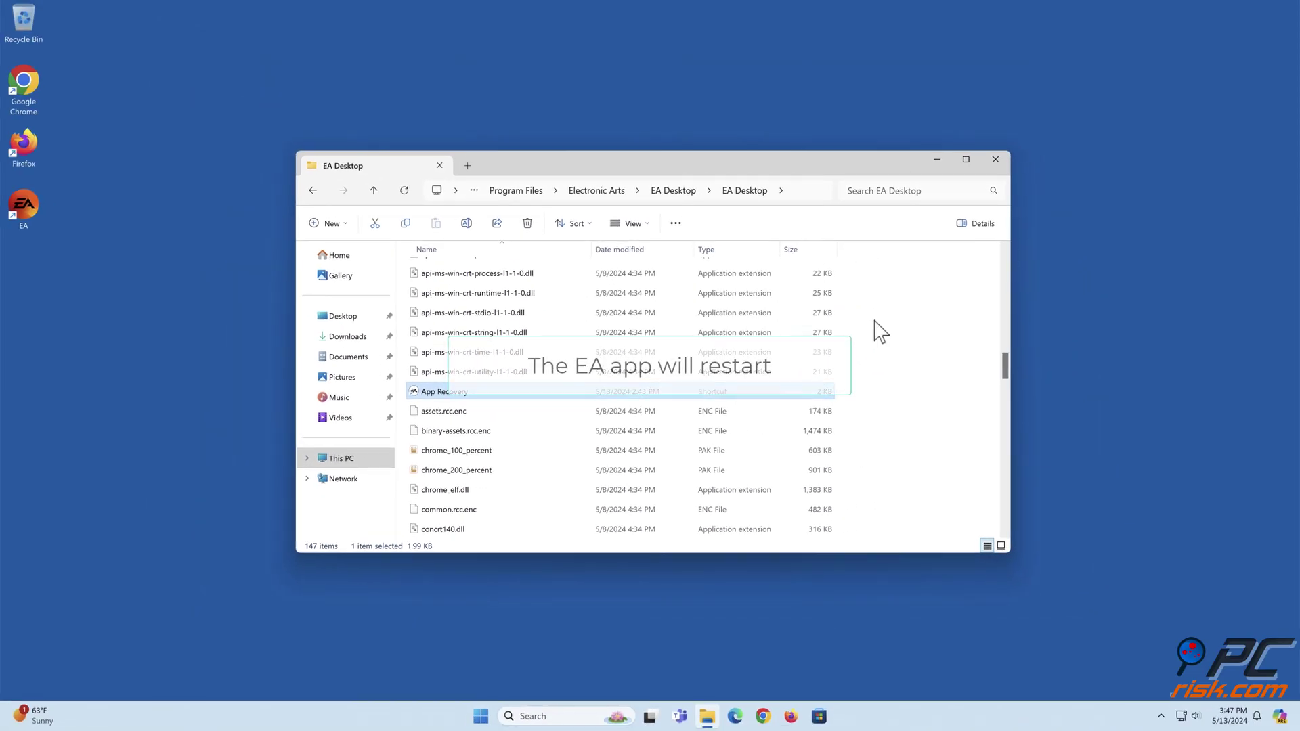
# Step: Close File Explorer, sign in to EA with the account e-mail and password, then close the app
pyautogui.click(996, 161)
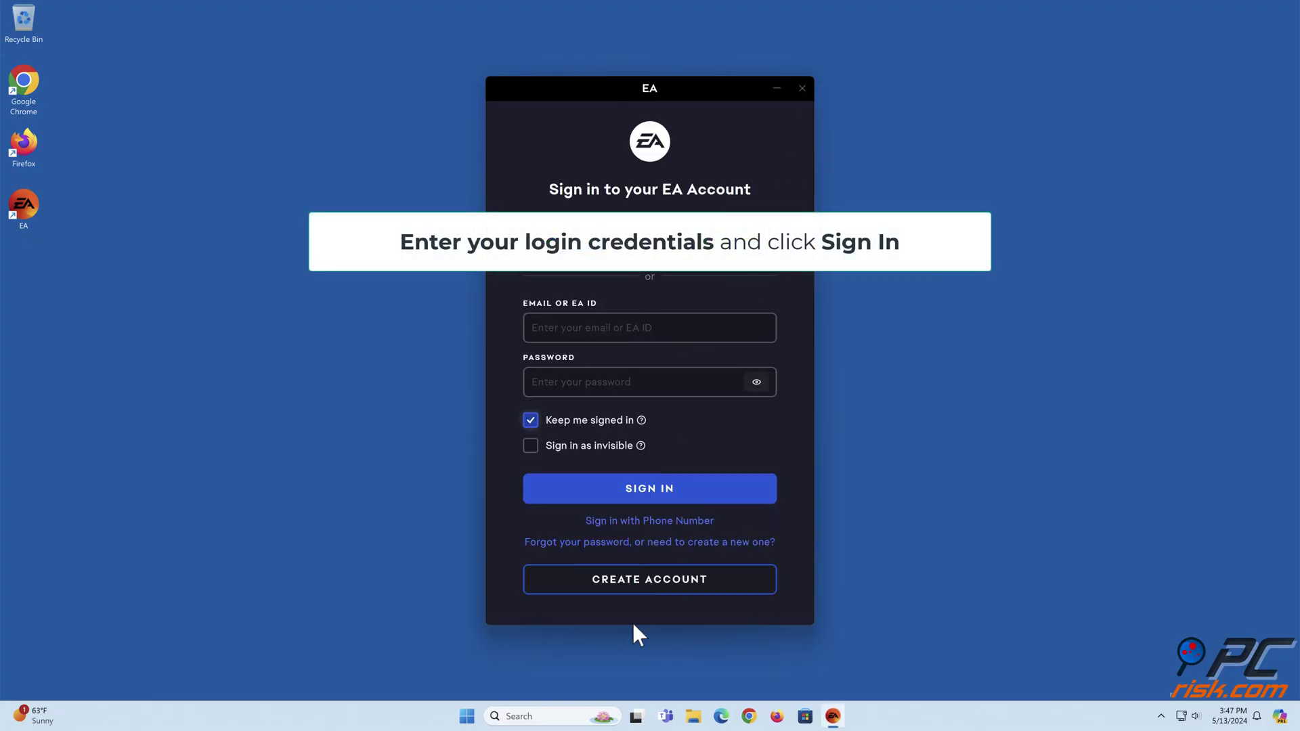
pyautogui.click(694, 328)
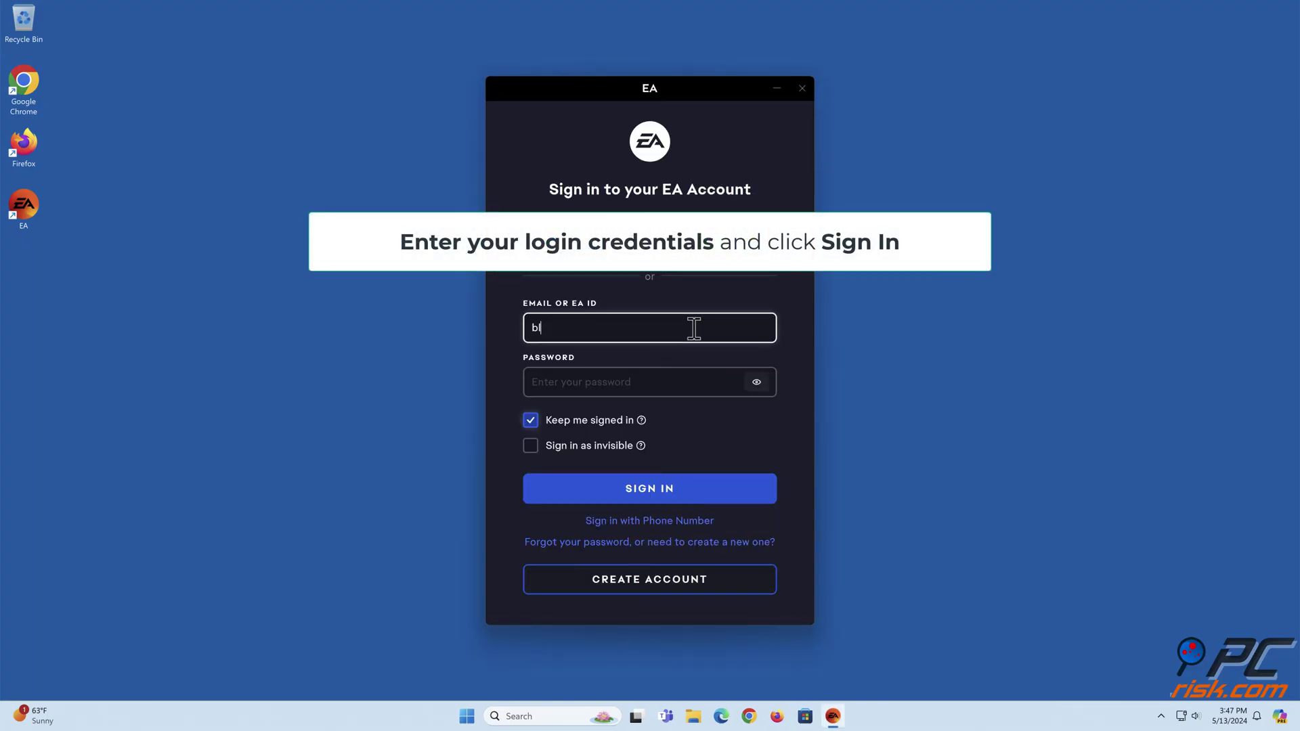
pyautogui.click(698, 386)
pyautogui.write('••••••••••••')
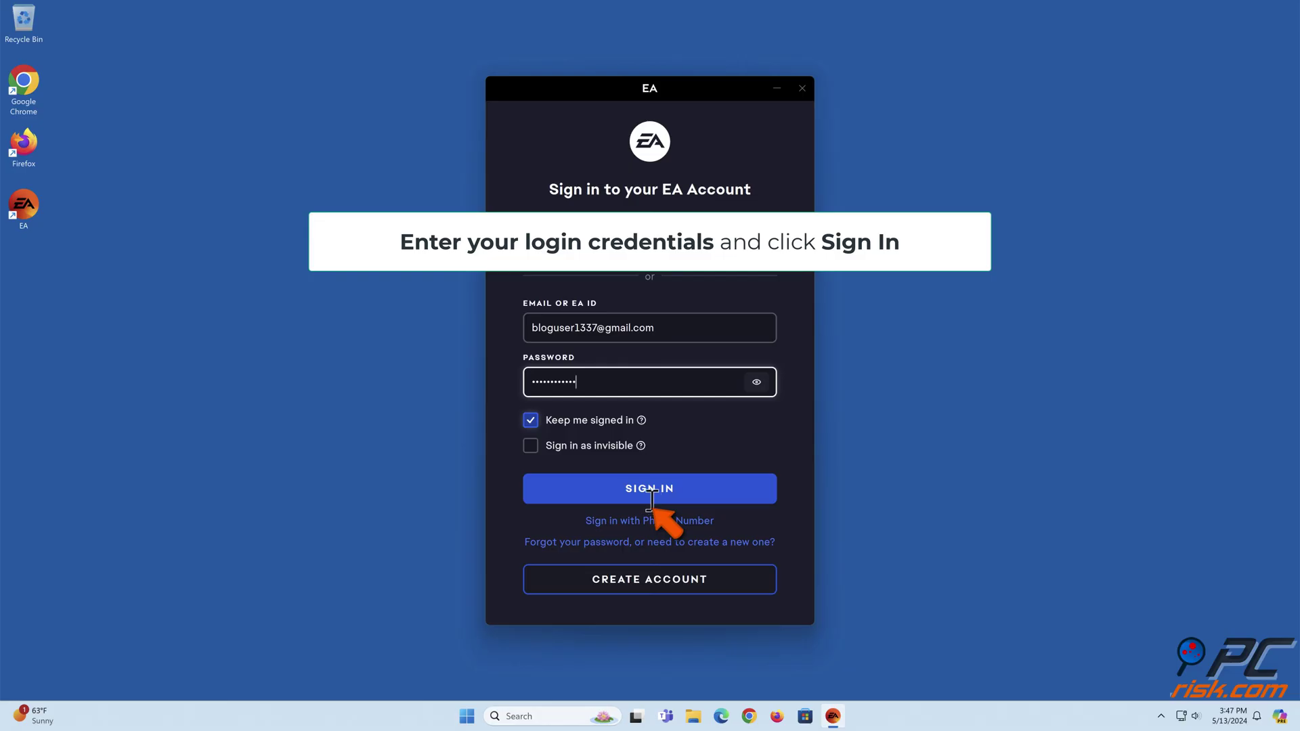
pyautogui.click(650, 500)
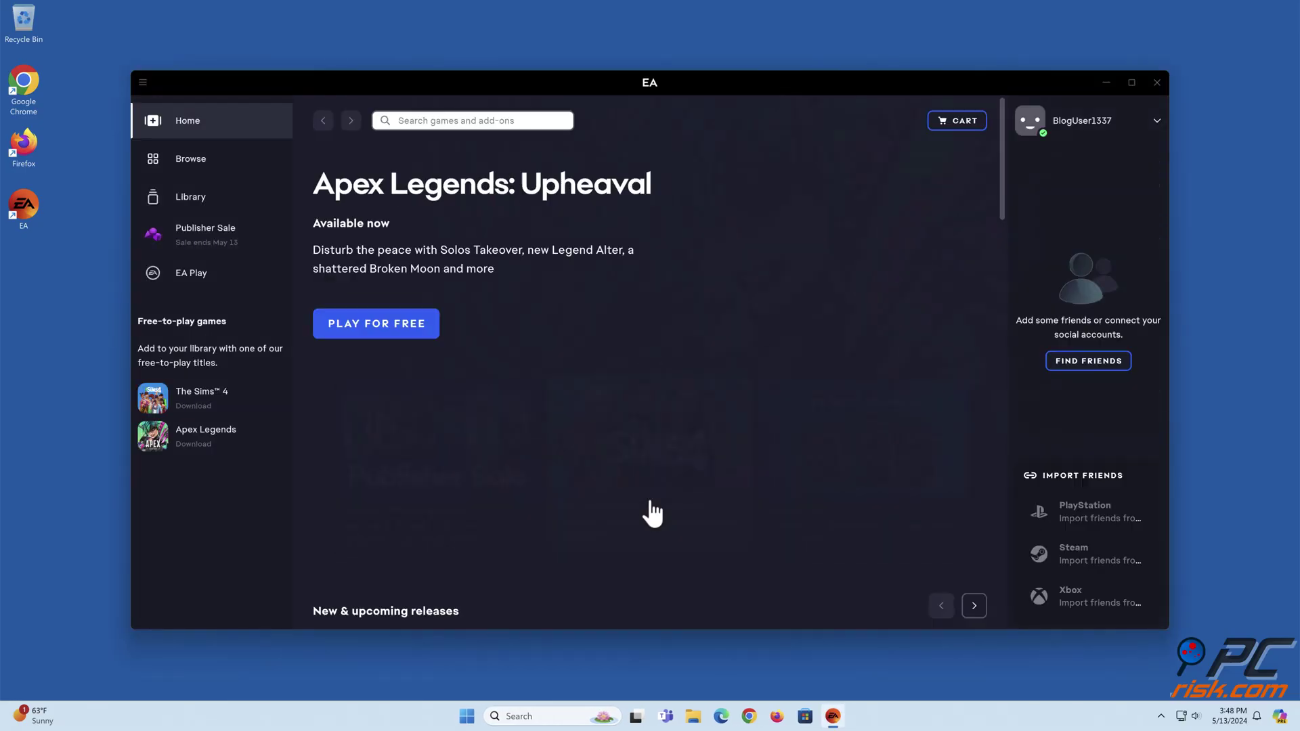
pyautogui.click(1157, 83)
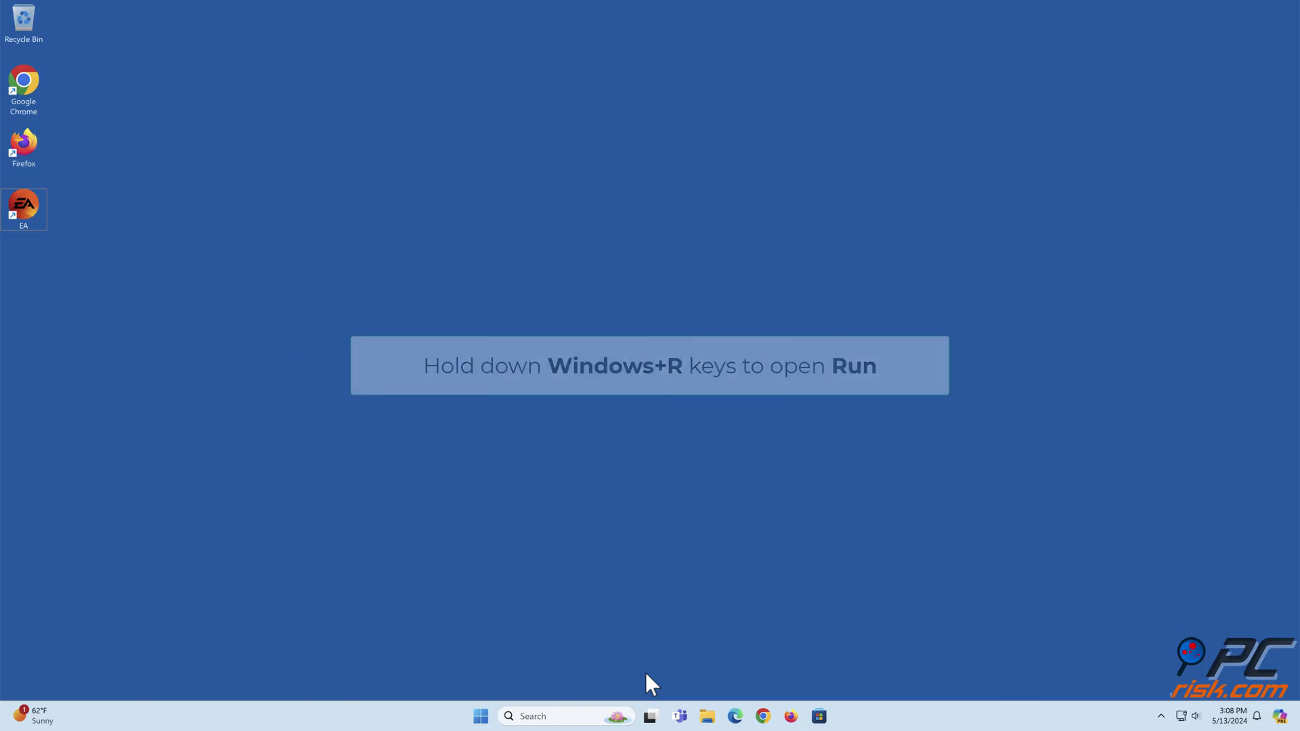
# Step: Run ncpa.cpl from the Run dialog to open Network Connections
pyautogui.press('super+r')
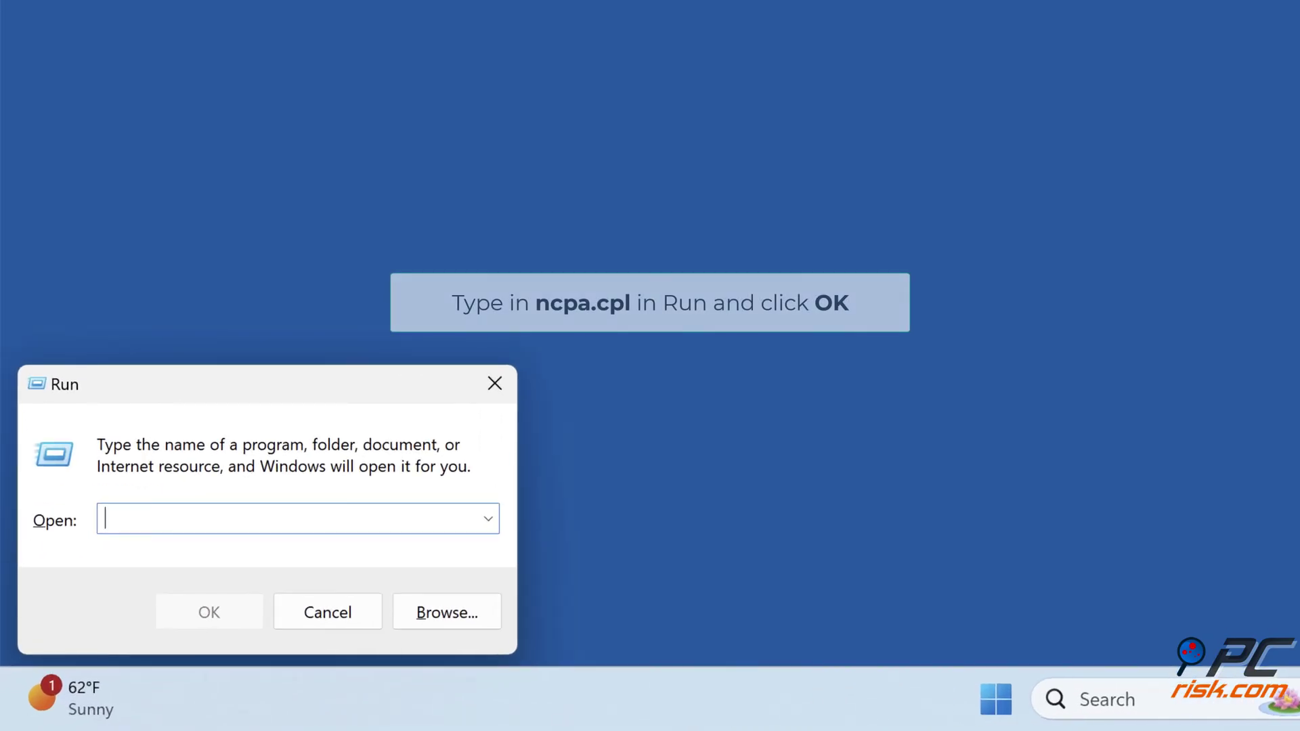
pyautogui.write('ncpa.cpl')
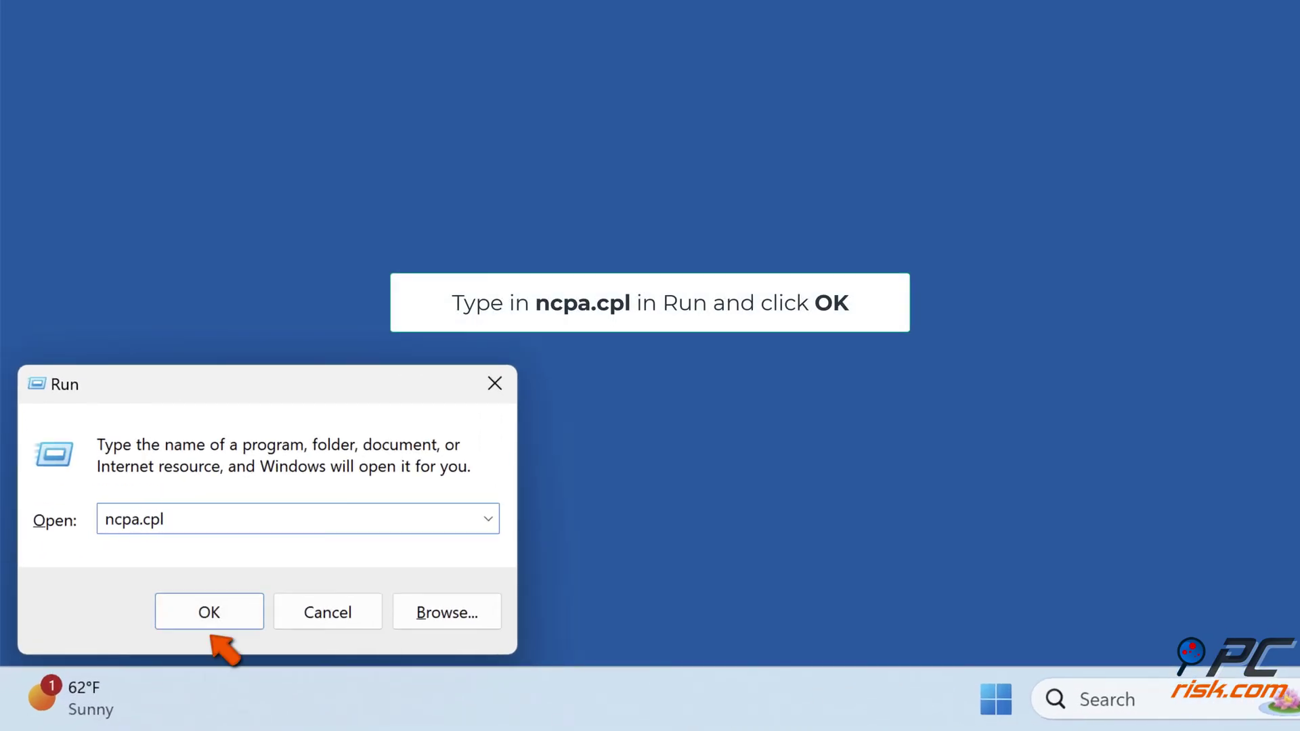
pyautogui.click(210, 619)
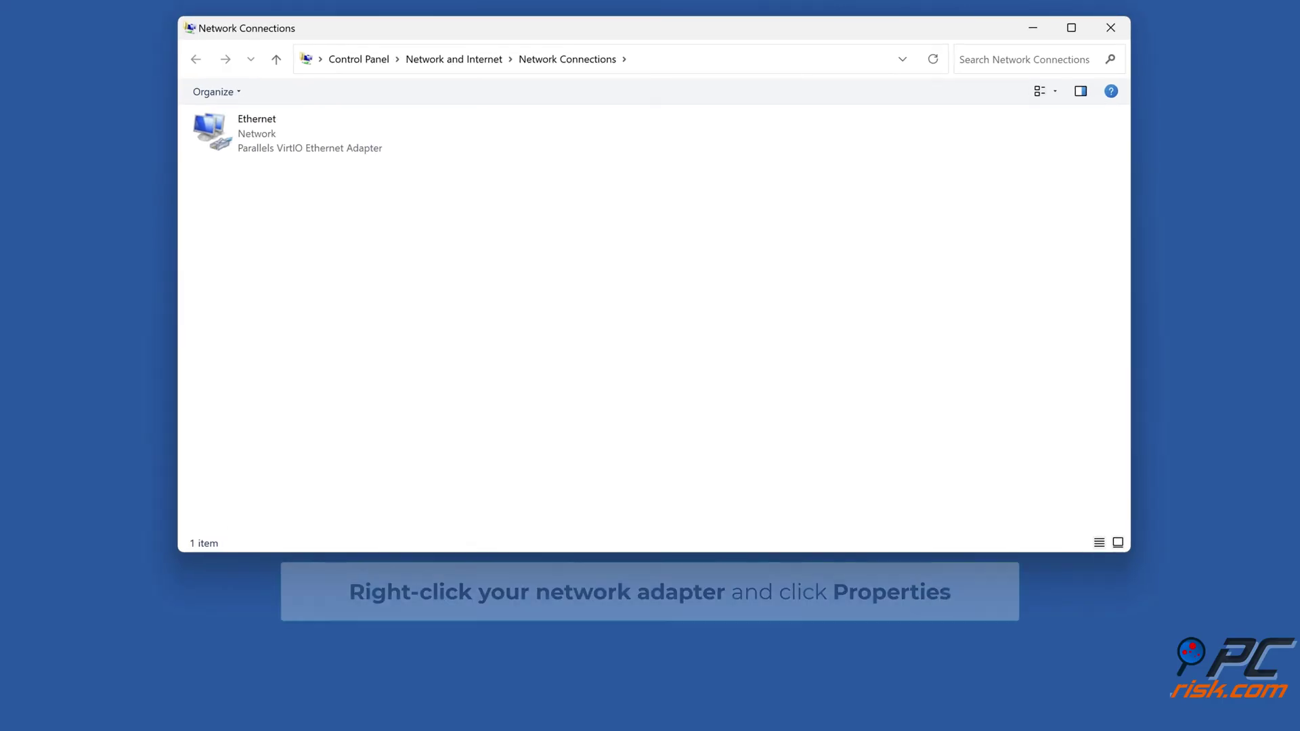
# Step: Set the Ethernet adapter's IPv4 DNS servers to 1.1.1.1 and 1.0.0.1, then close its properties
pyautogui.rightClick(270, 152)
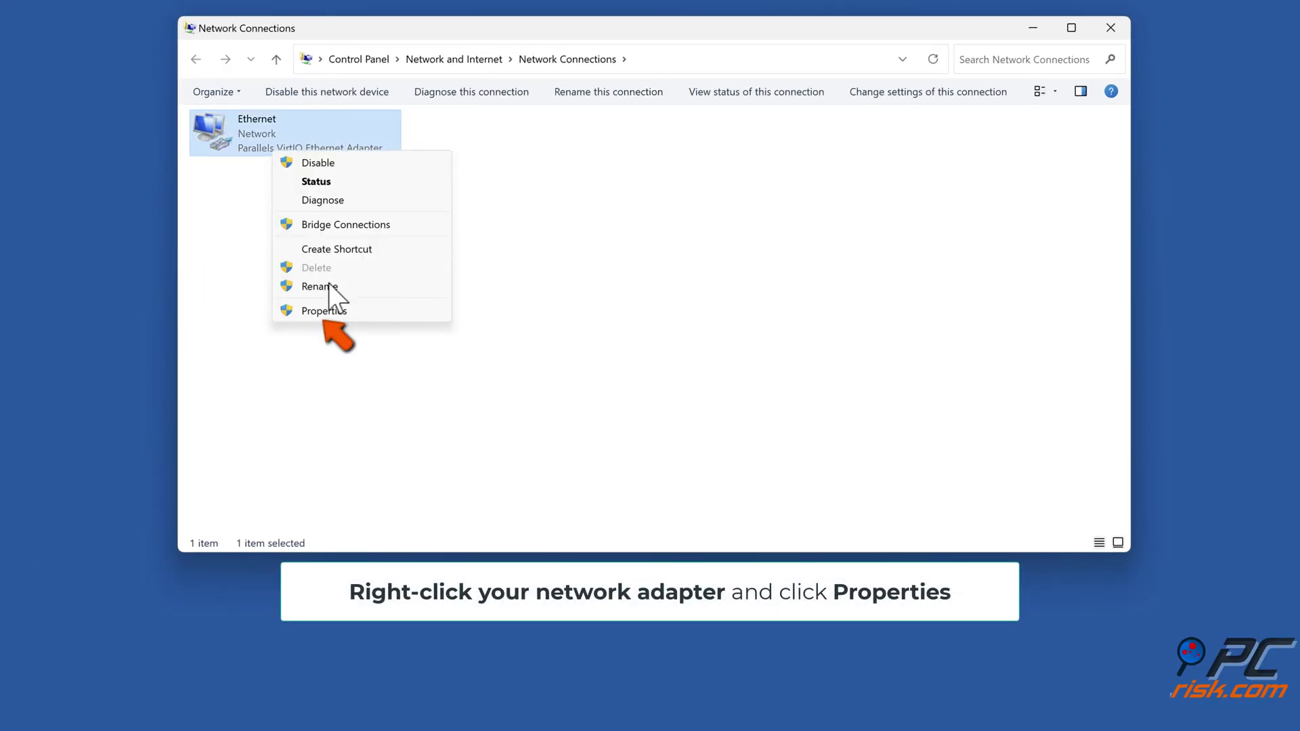
pyautogui.click(325, 313)
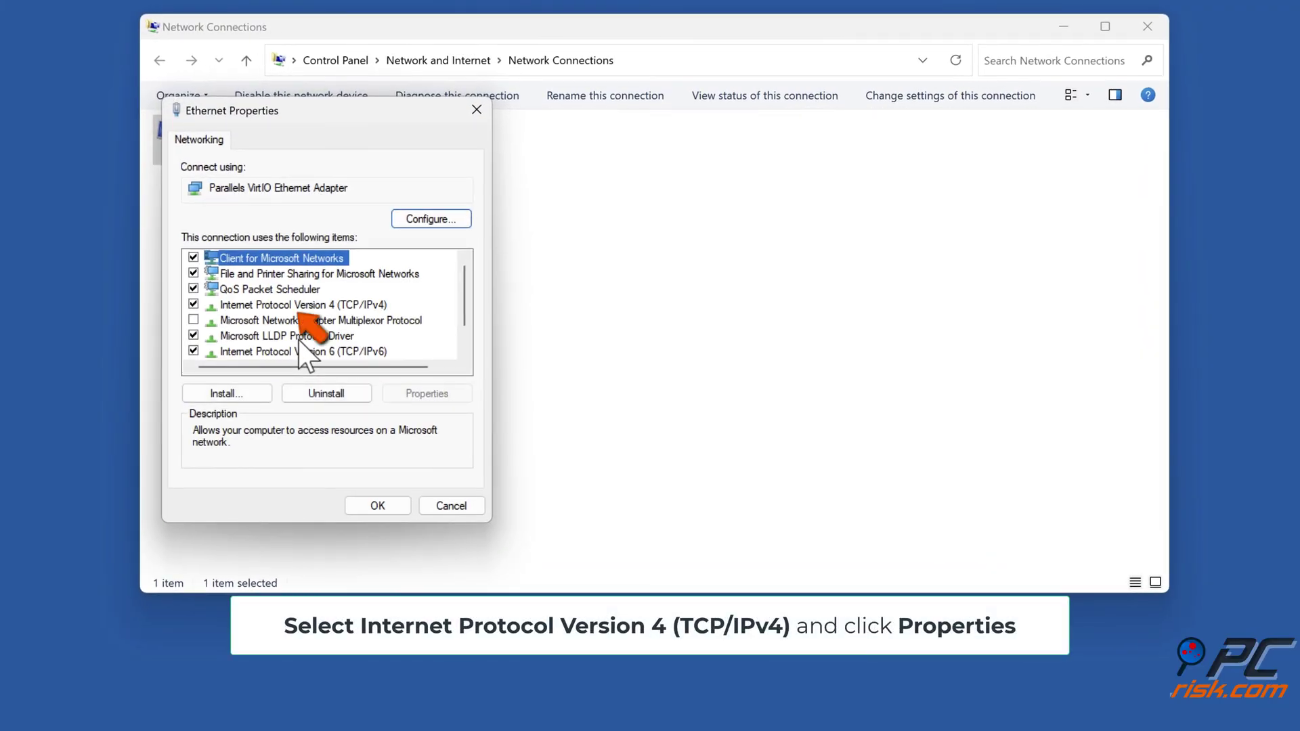
pyautogui.click(301, 306)
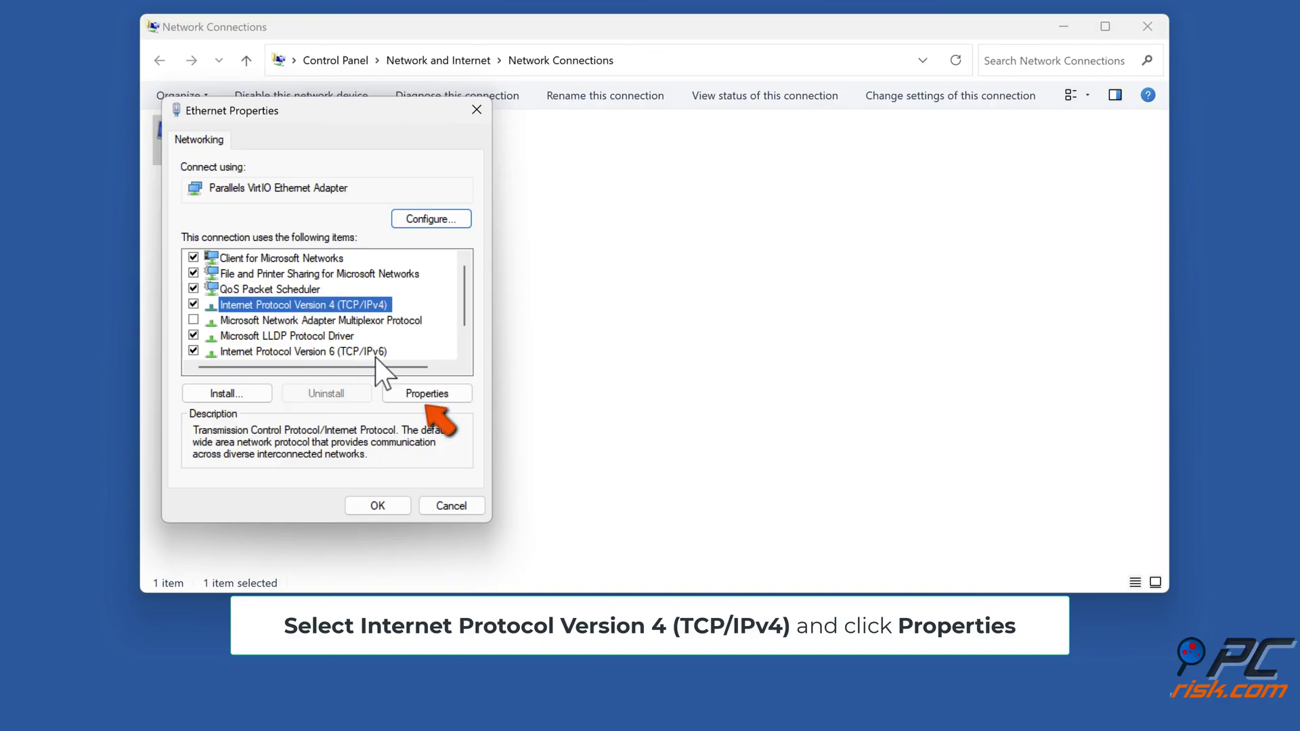
pyautogui.click(428, 394)
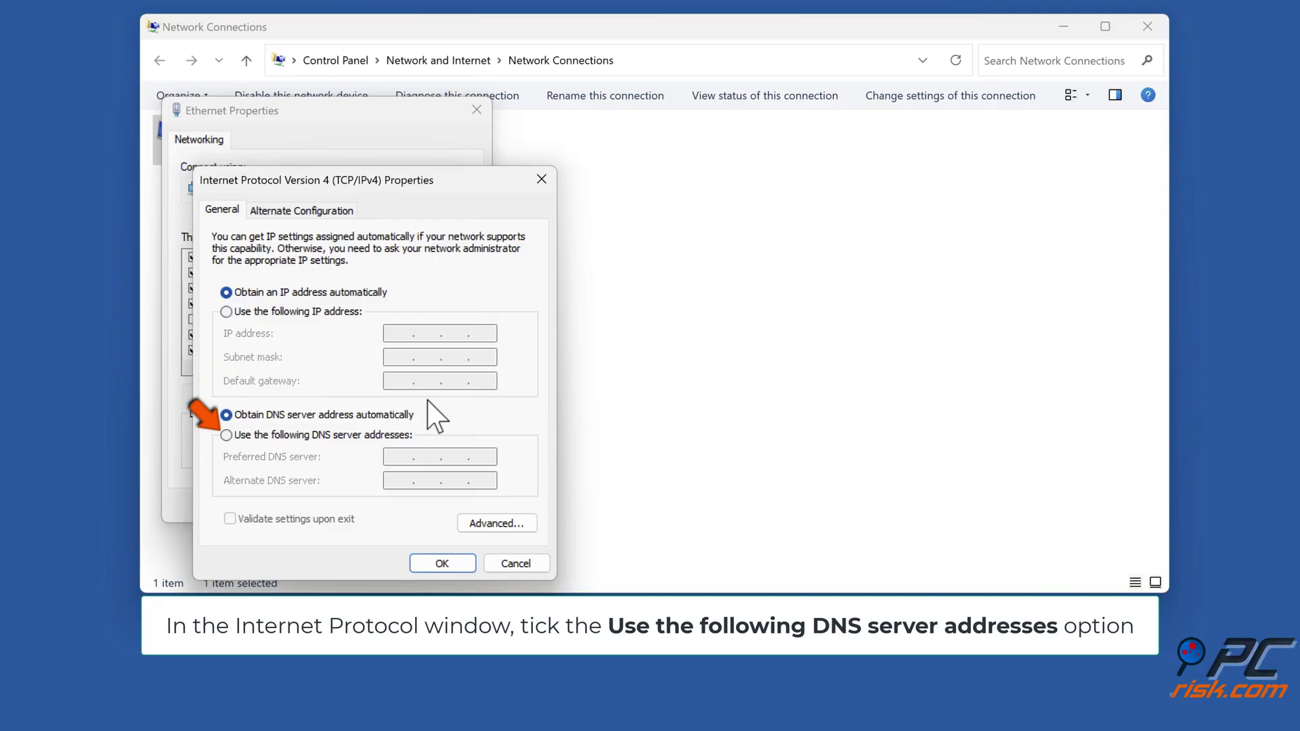
pyautogui.click(227, 436)
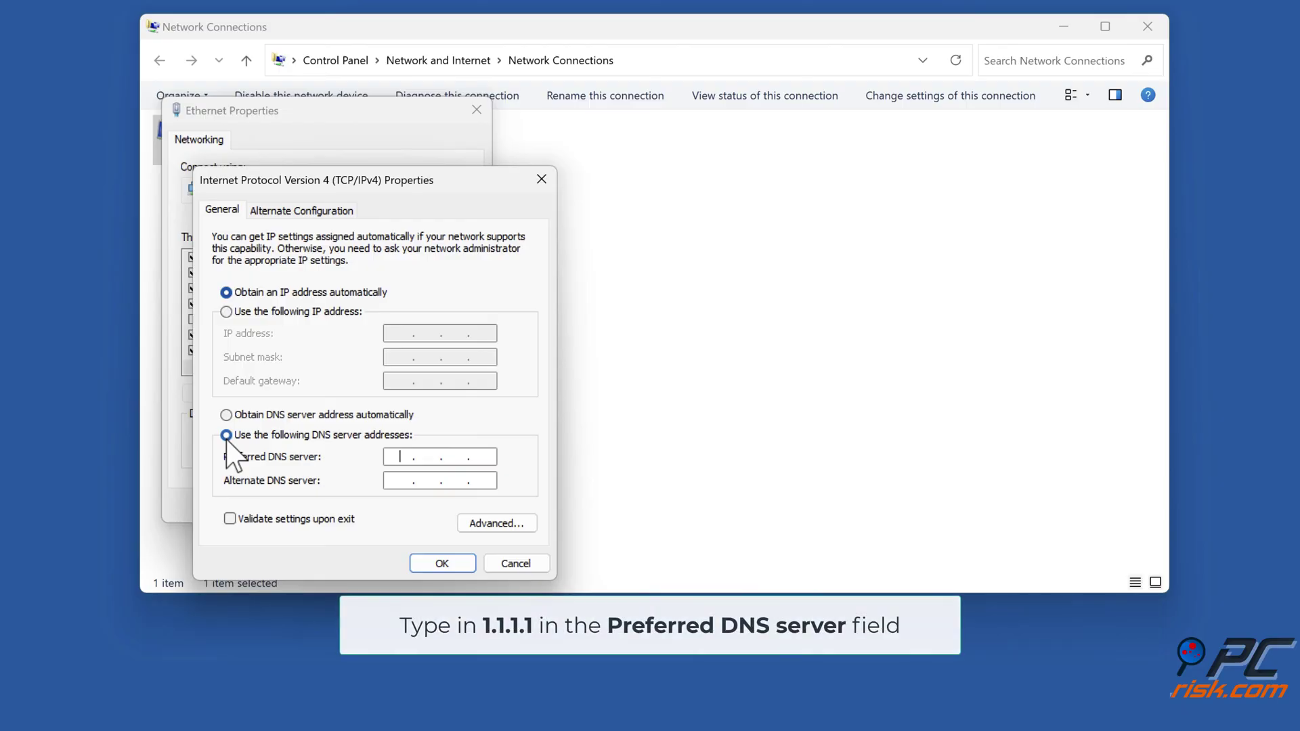
pyautogui.write('1.1.1.1')
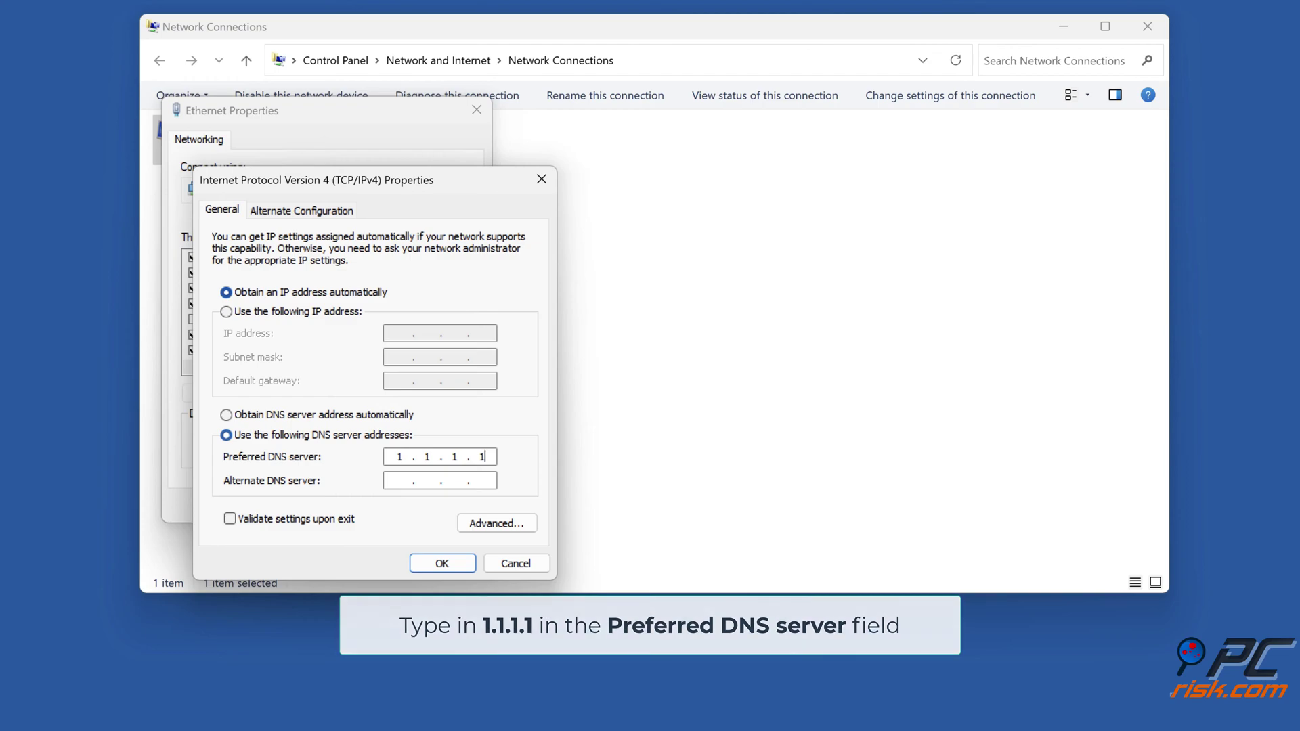
pyautogui.click(396, 482)
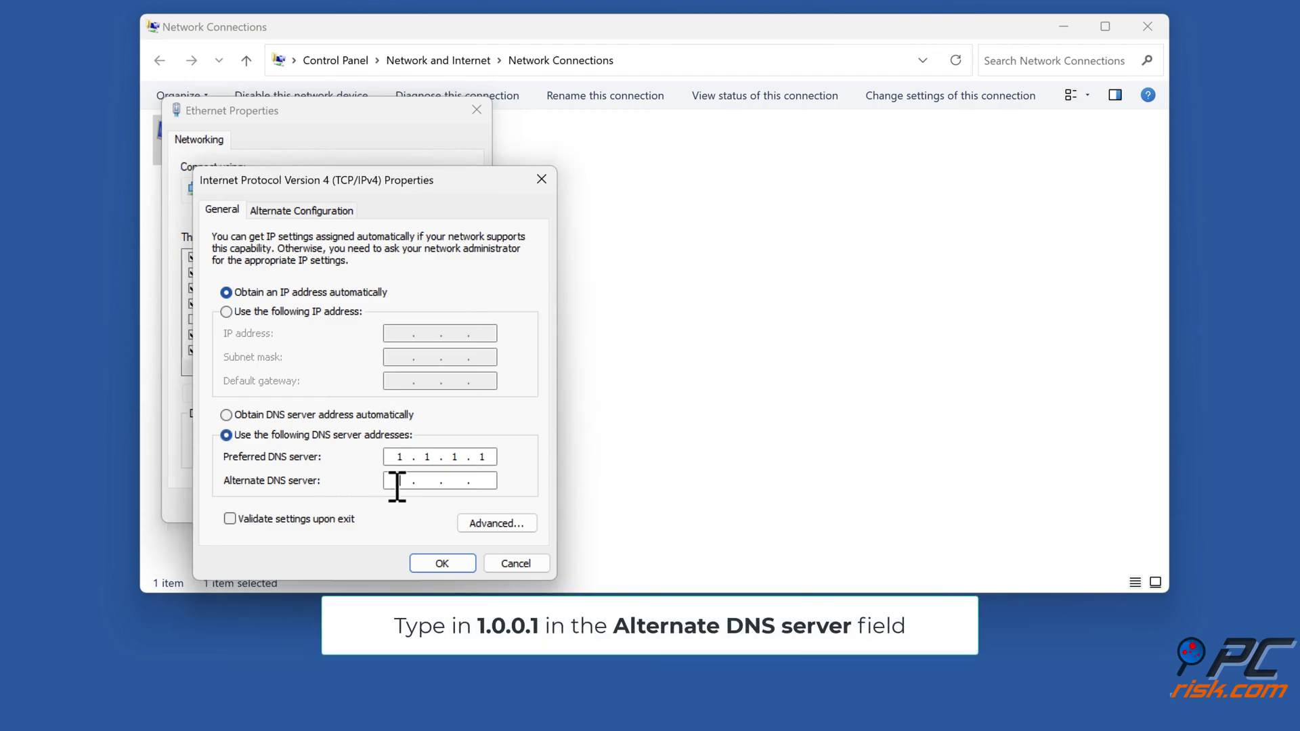
pyautogui.write('1.0.0.1')
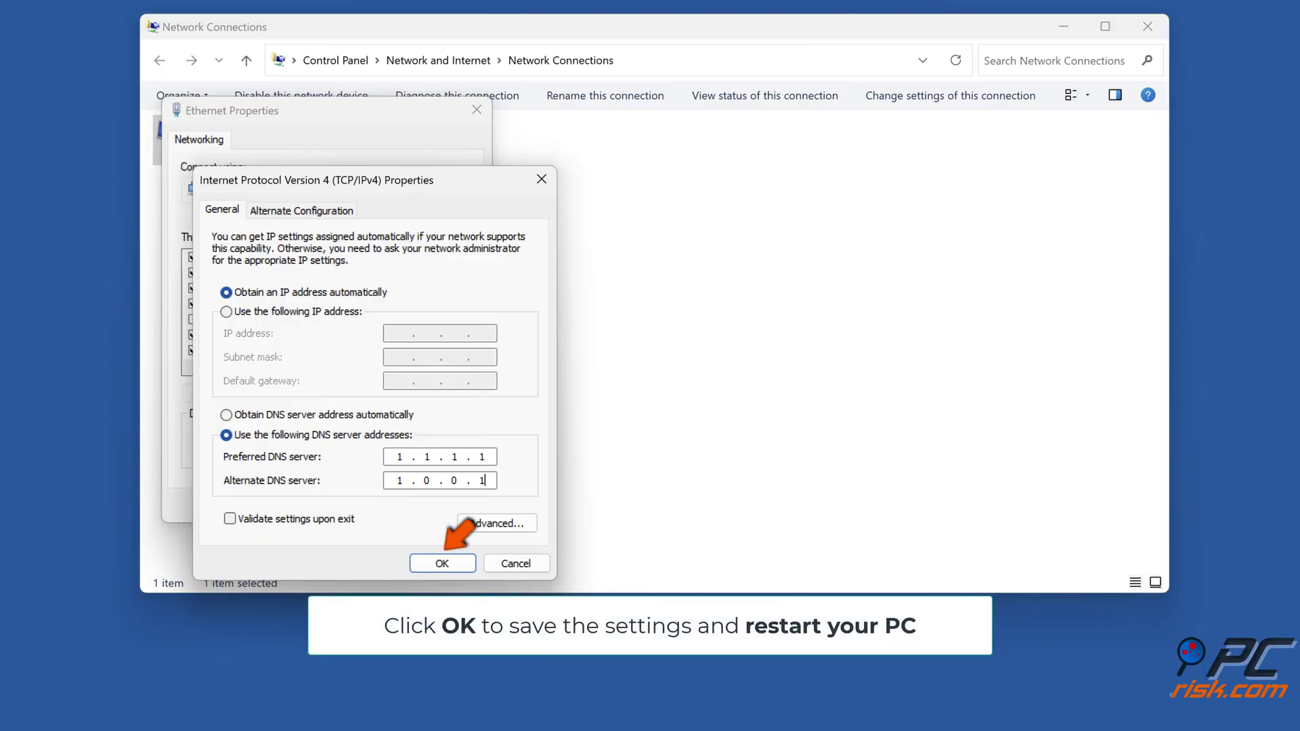
pyautogui.click(443, 569)
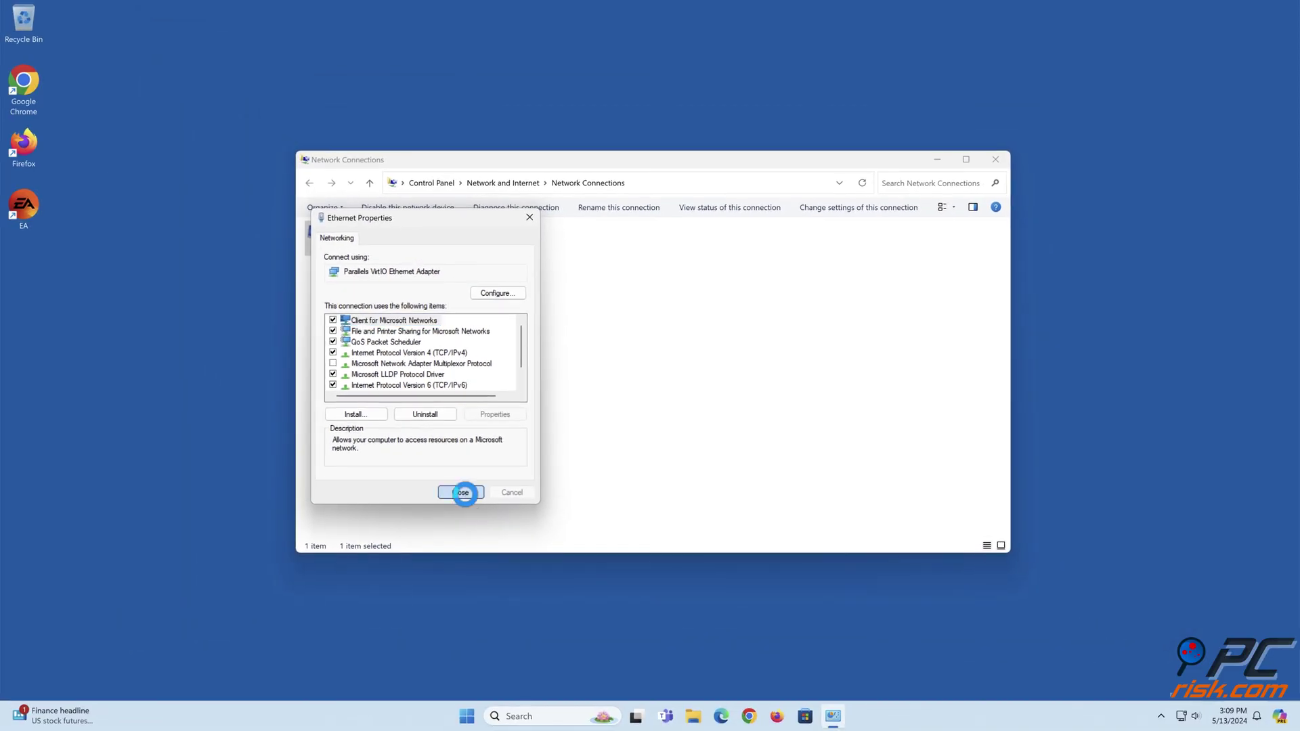
pyautogui.click(439, 498)
# Step: Close Network Connections and restart the PC from the Start menu
pyautogui.click(996, 159)
pyautogui.click(482, 716)
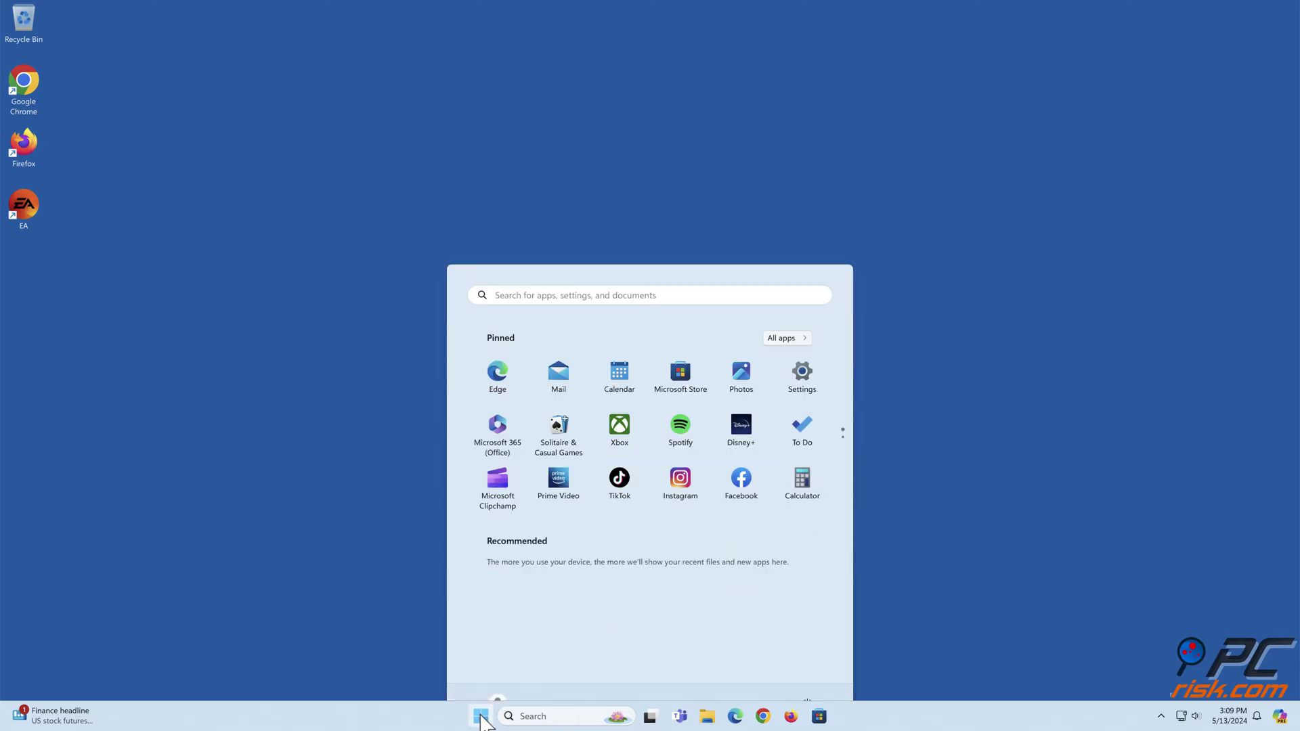
pyautogui.click(808, 672)
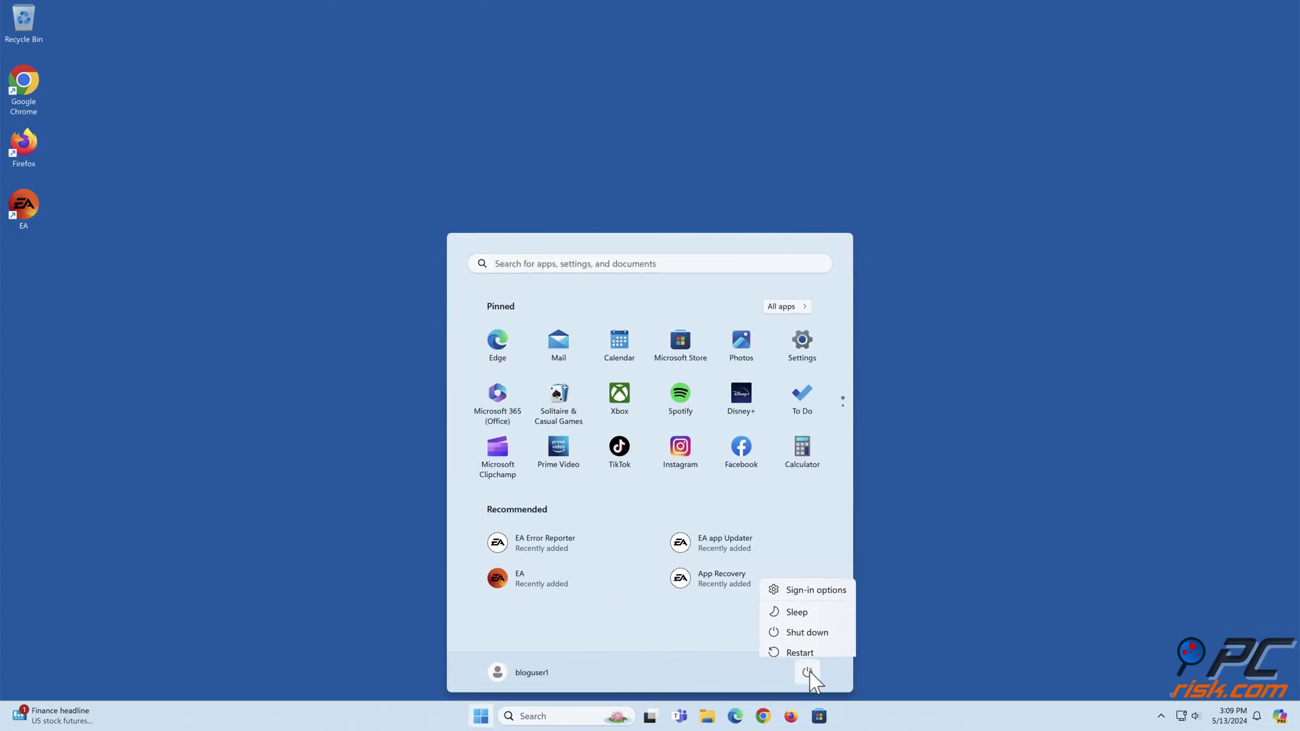
pyautogui.click(800, 649)
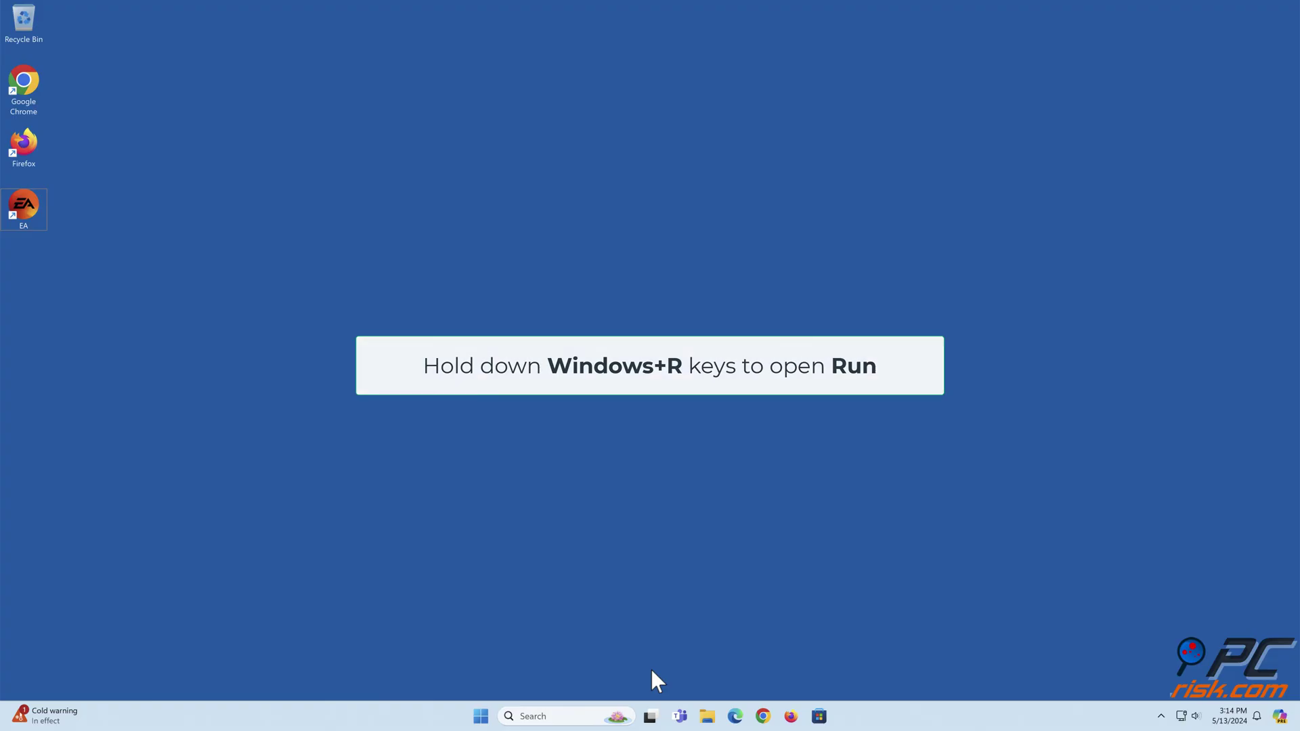
# Step: Run inetcpl.cpl from the Run dialog to open Internet Properties
pyautogui.press('super+r')
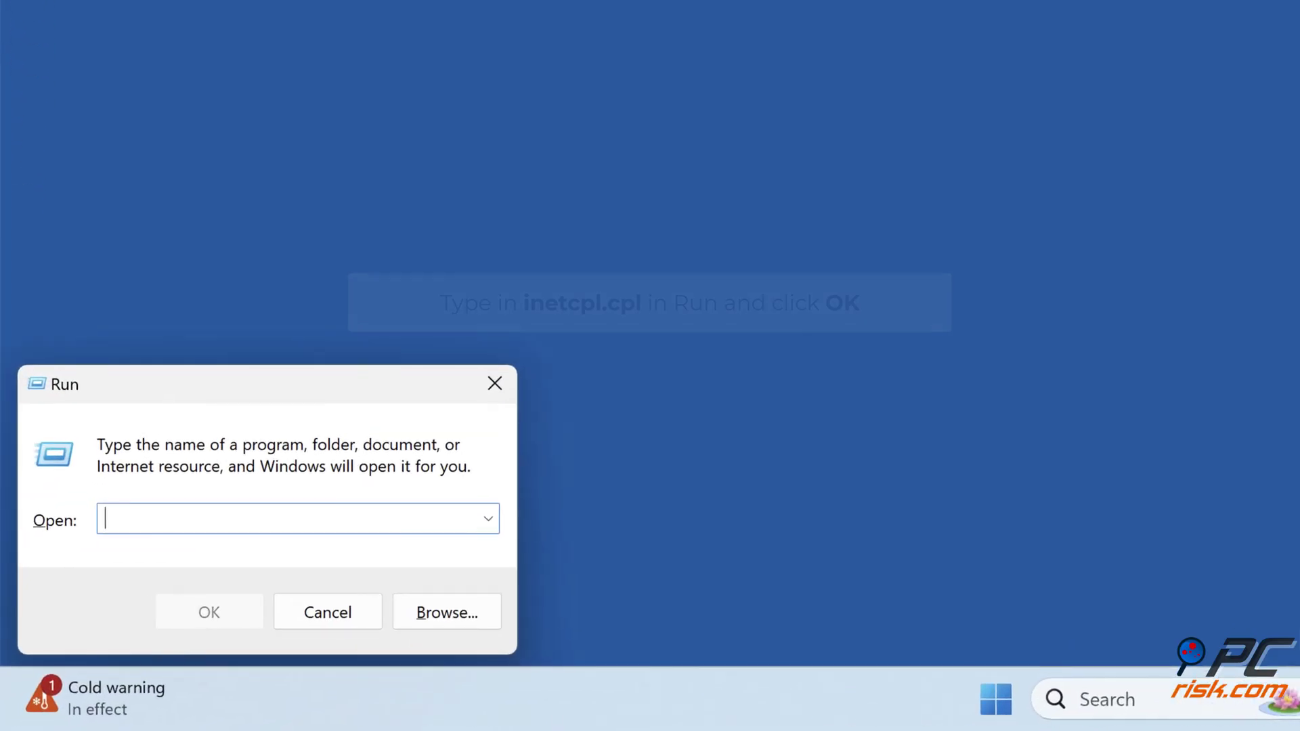
pyautogui.write('inetcpl.cpl')
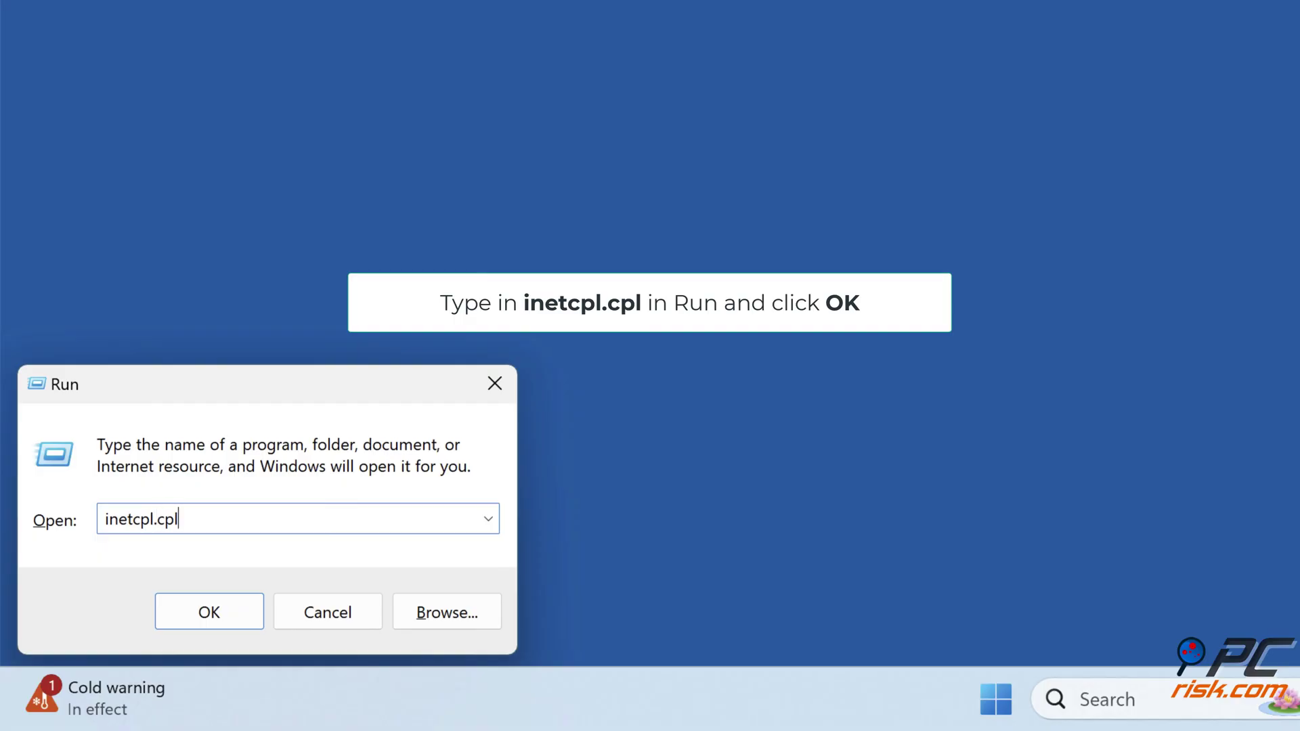
pyautogui.click(210, 620)
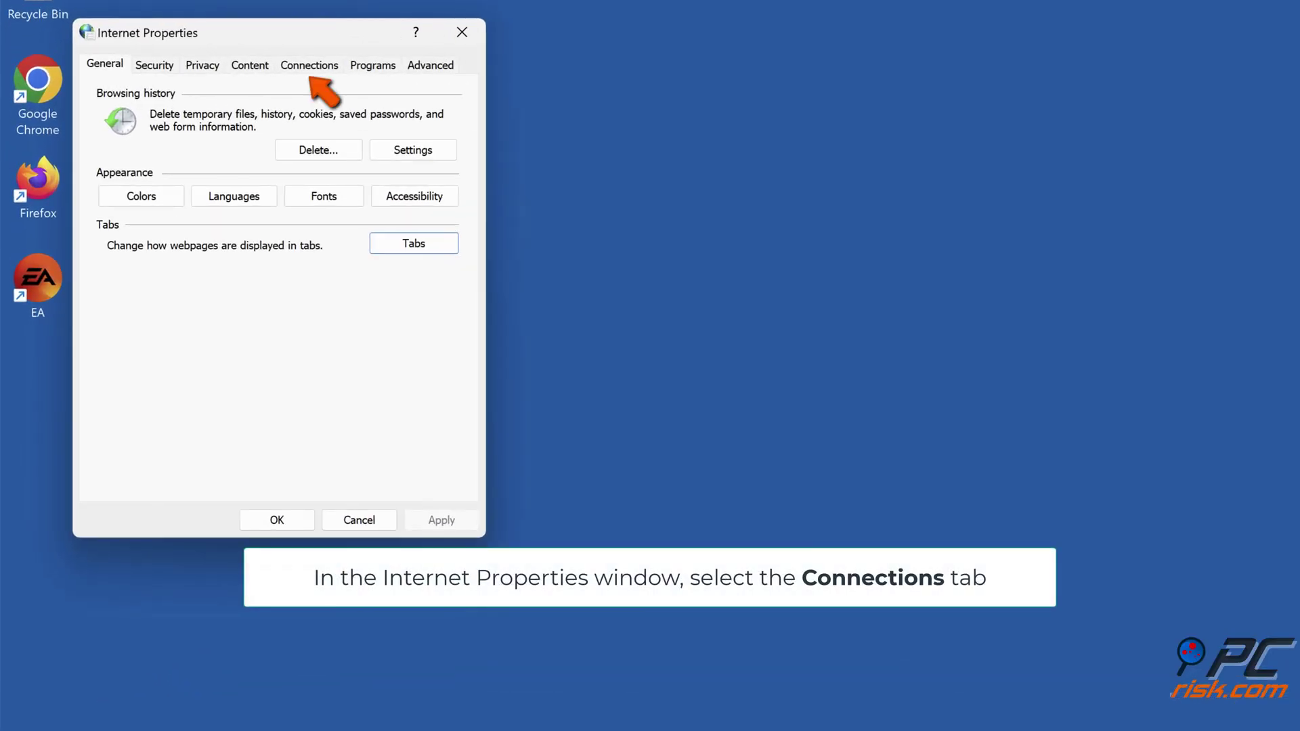
# Step: Untick Use a proxy server and Automatically detect settings in LAN settings, then close Internet Properties
pyautogui.click(303, 72)
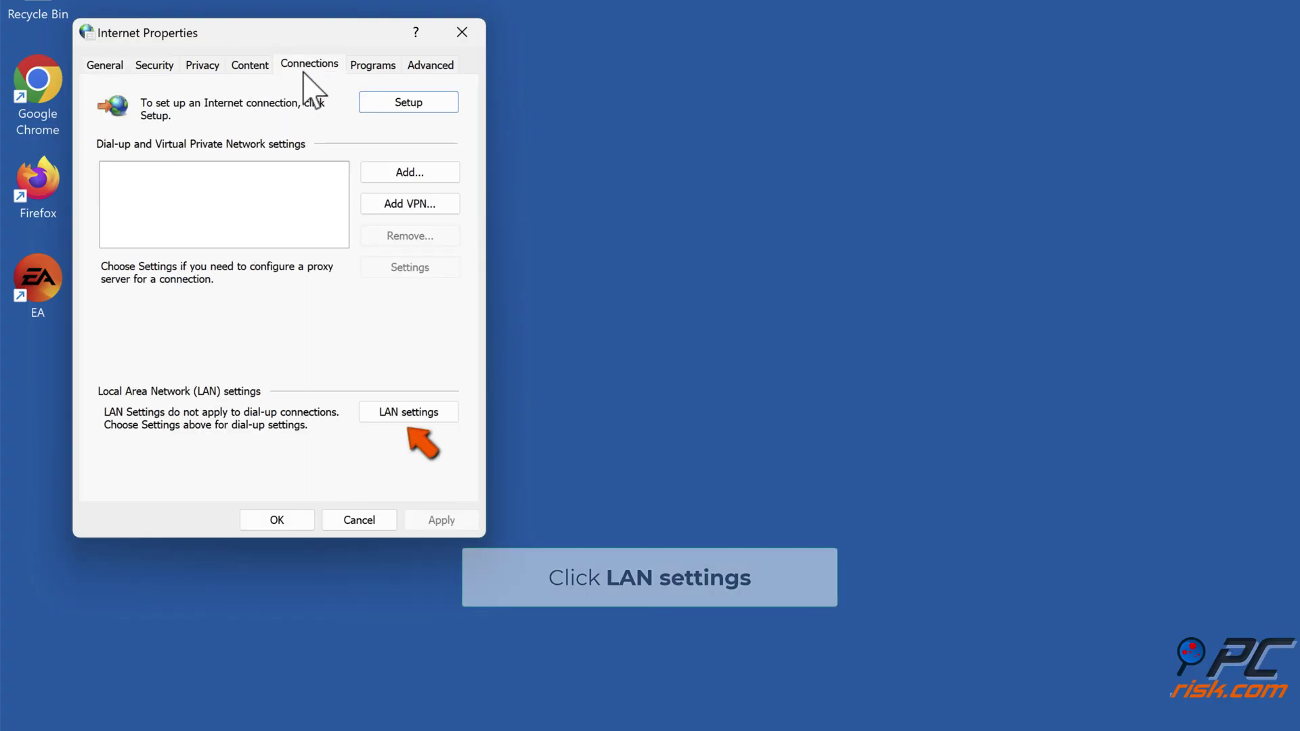
pyautogui.click(403, 417)
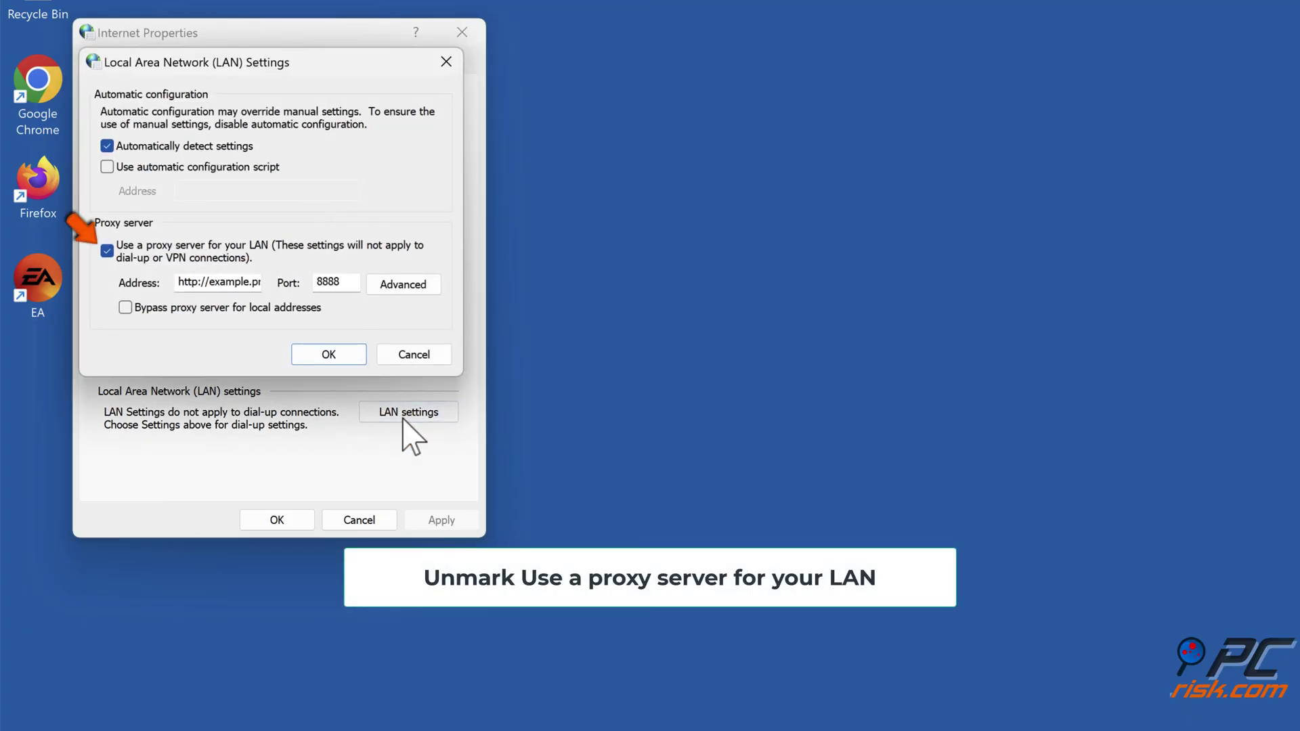
pyautogui.click(107, 252)
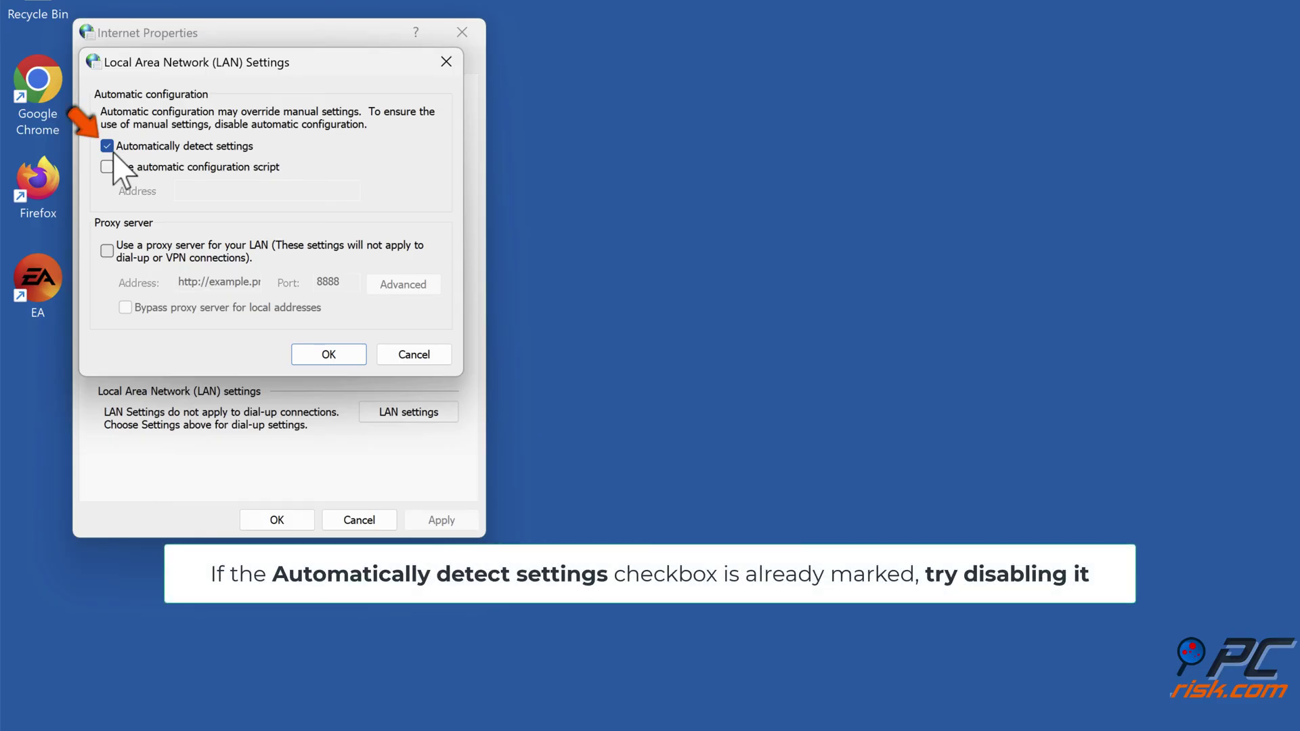
pyautogui.click(107, 148)
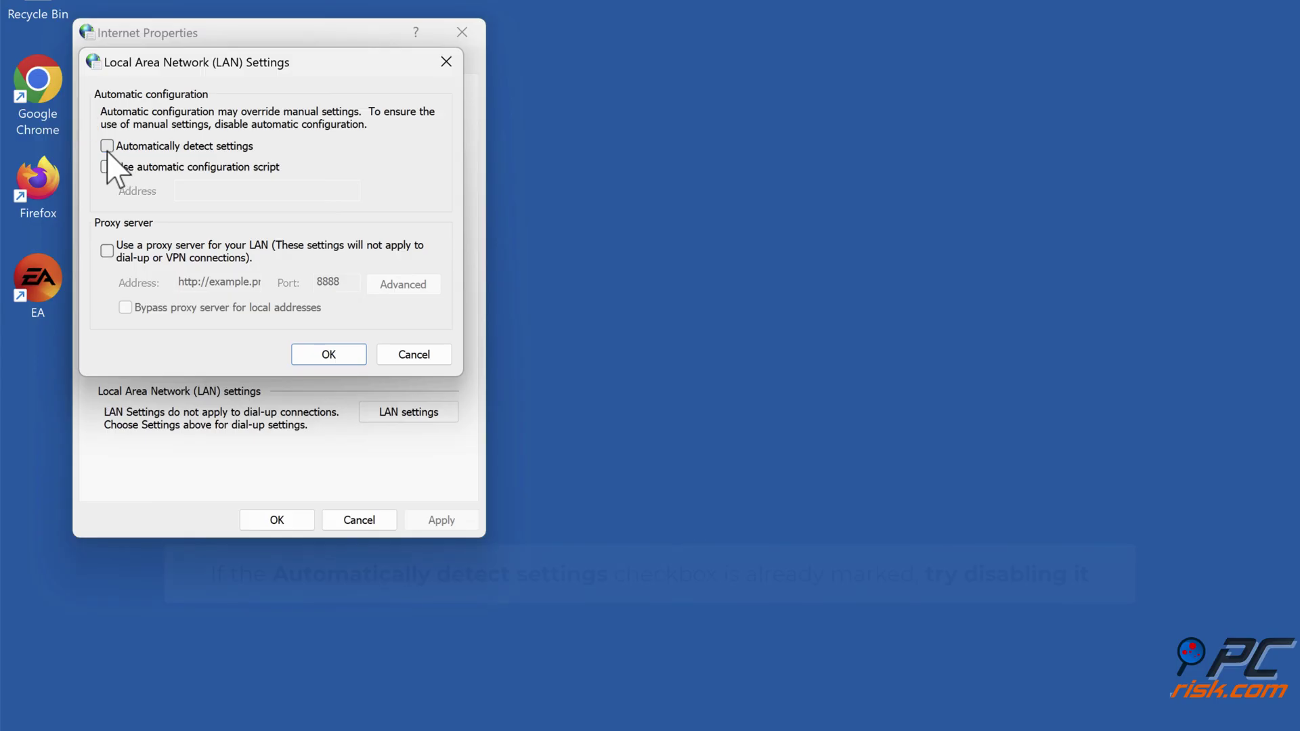
pyautogui.click(327, 361)
pyautogui.click(277, 520)
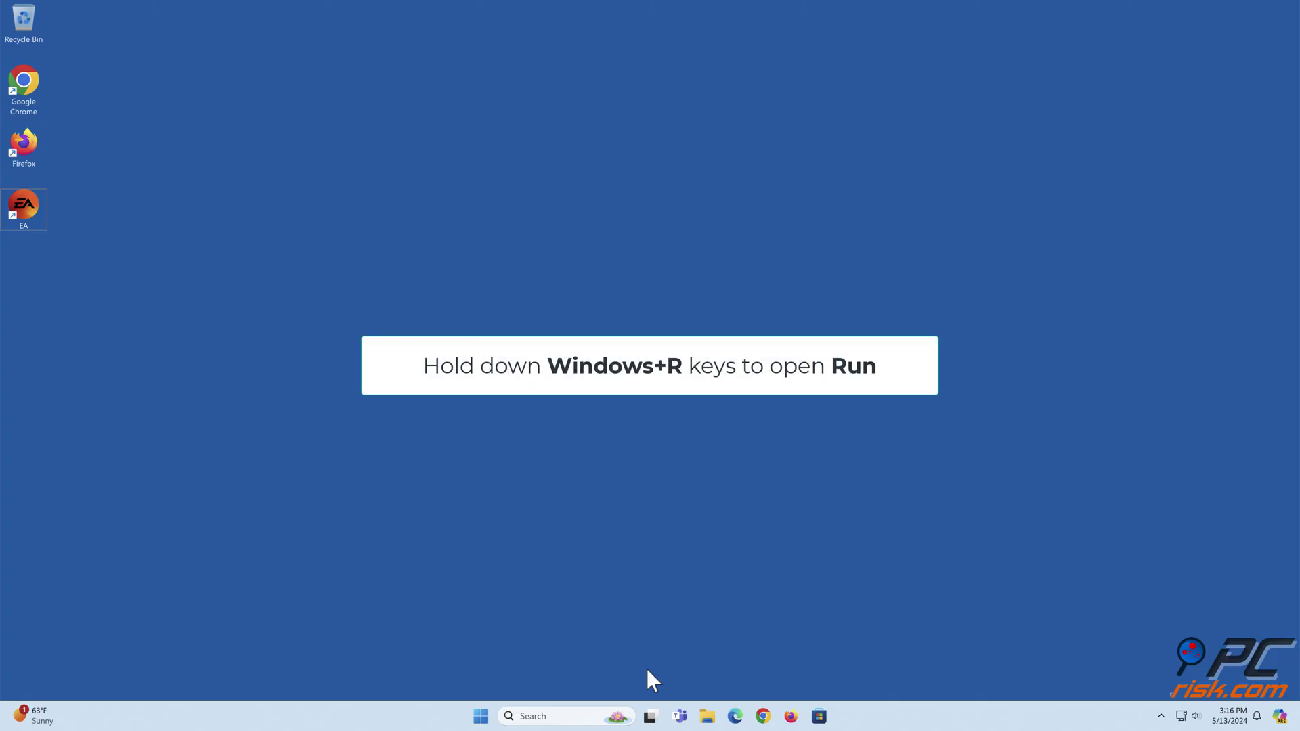
# Step: Launch cmd from the Run dialog as an administrator Command Prompt
pyautogui.press('super+r')
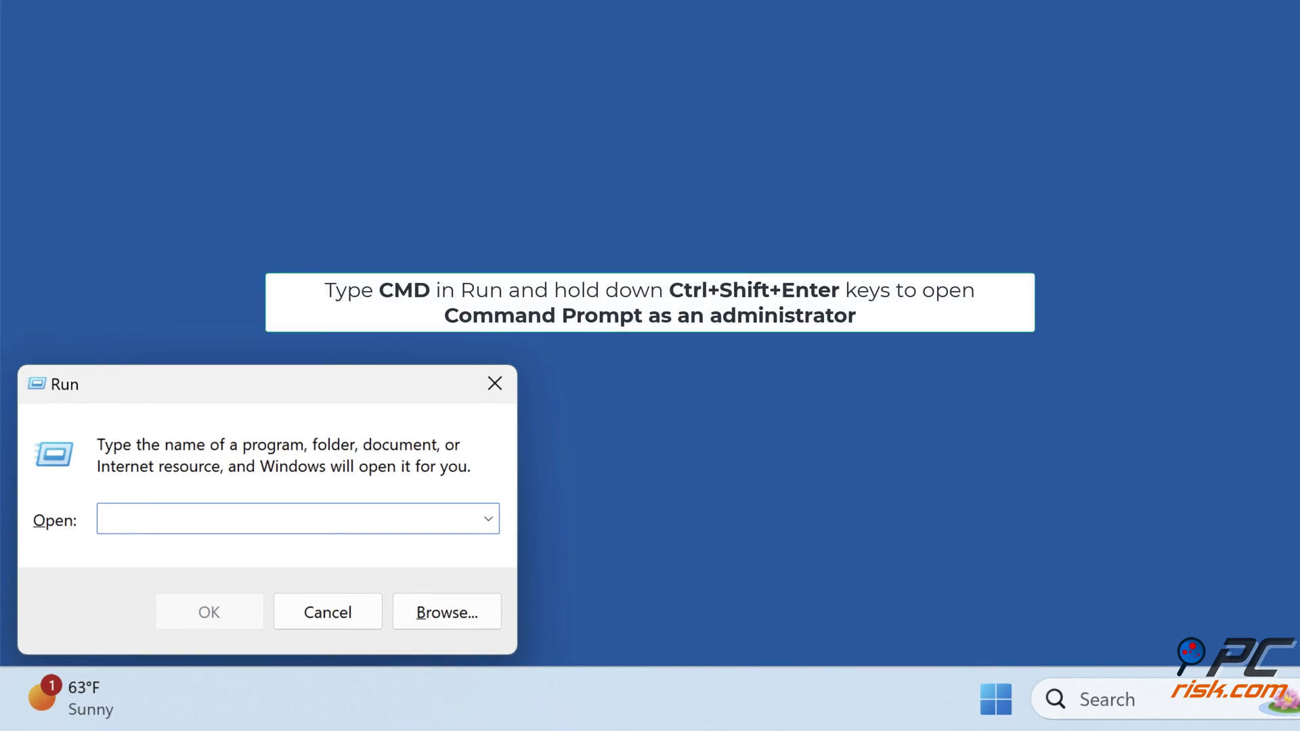
pyautogui.write('cmd')
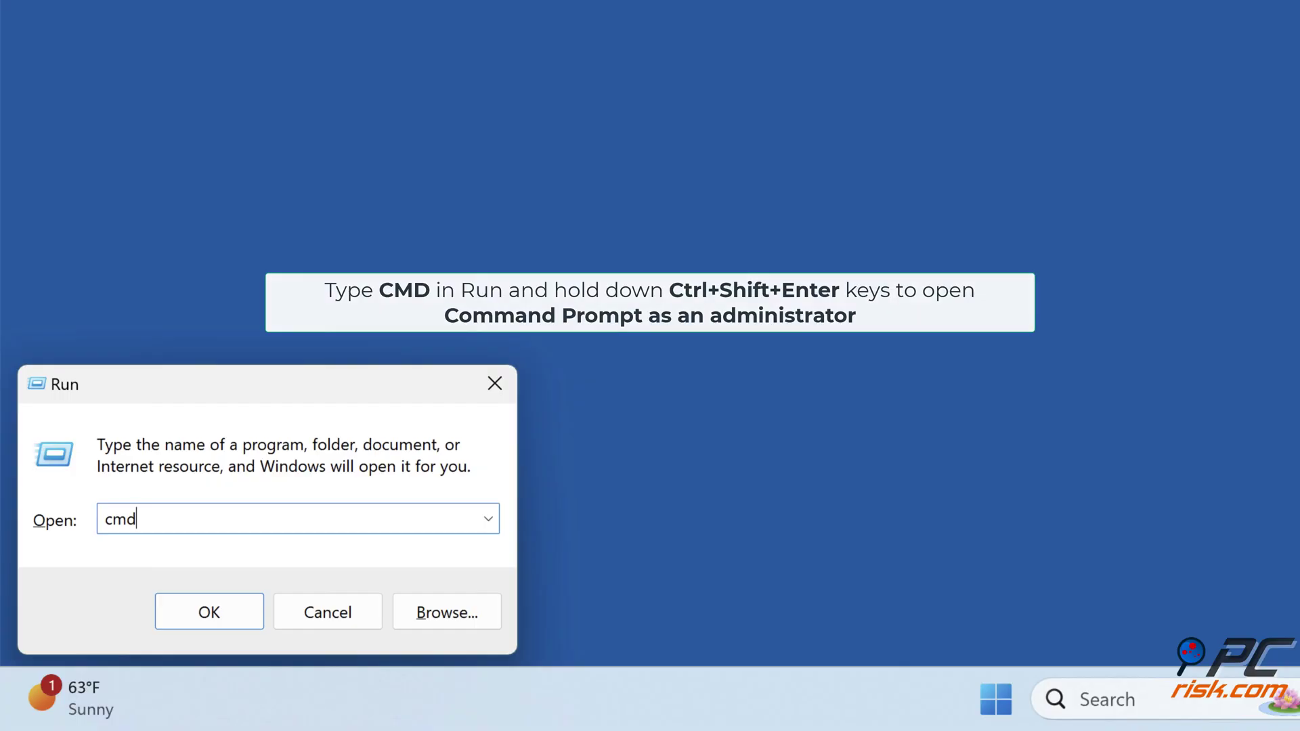
pyautogui.hotkey('ctrl', 'shift', 'Return')
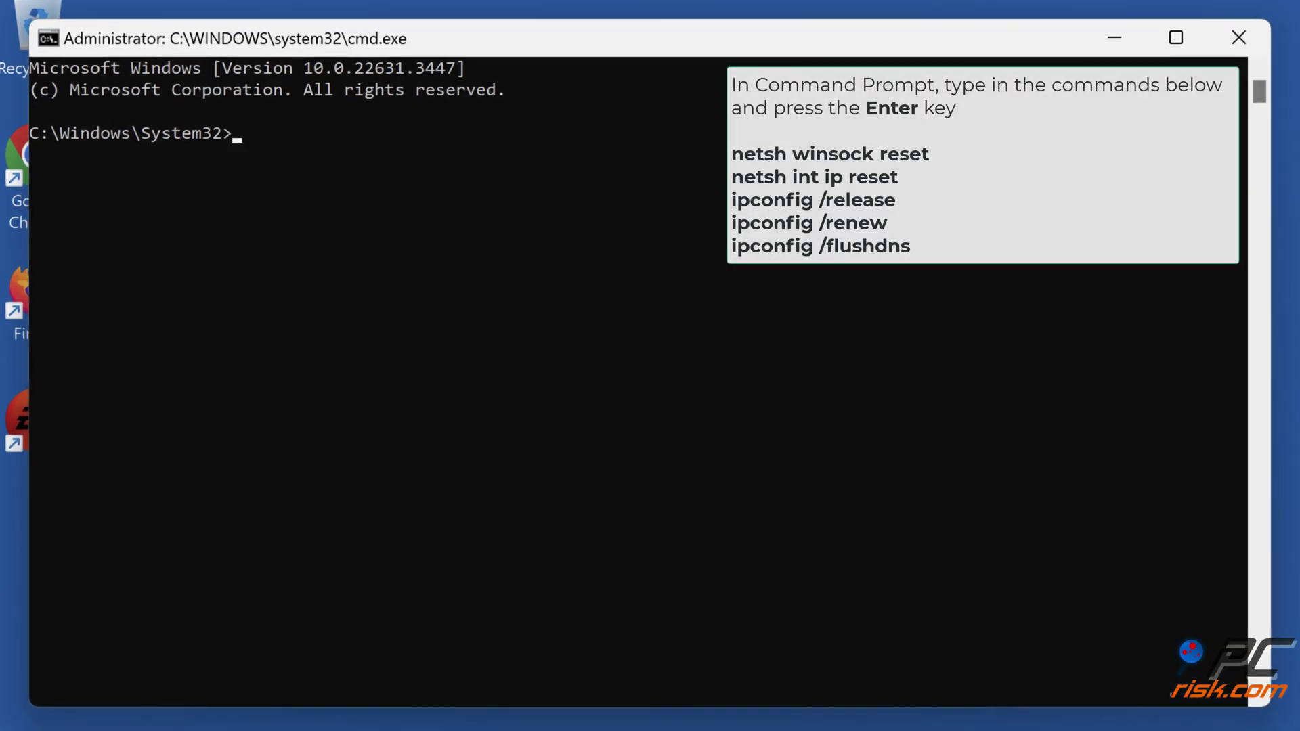
# Step: Reset Winsock and the IP stack with netsh winsock reset and netsh int ip reset
pyautogui.write('netsh win')
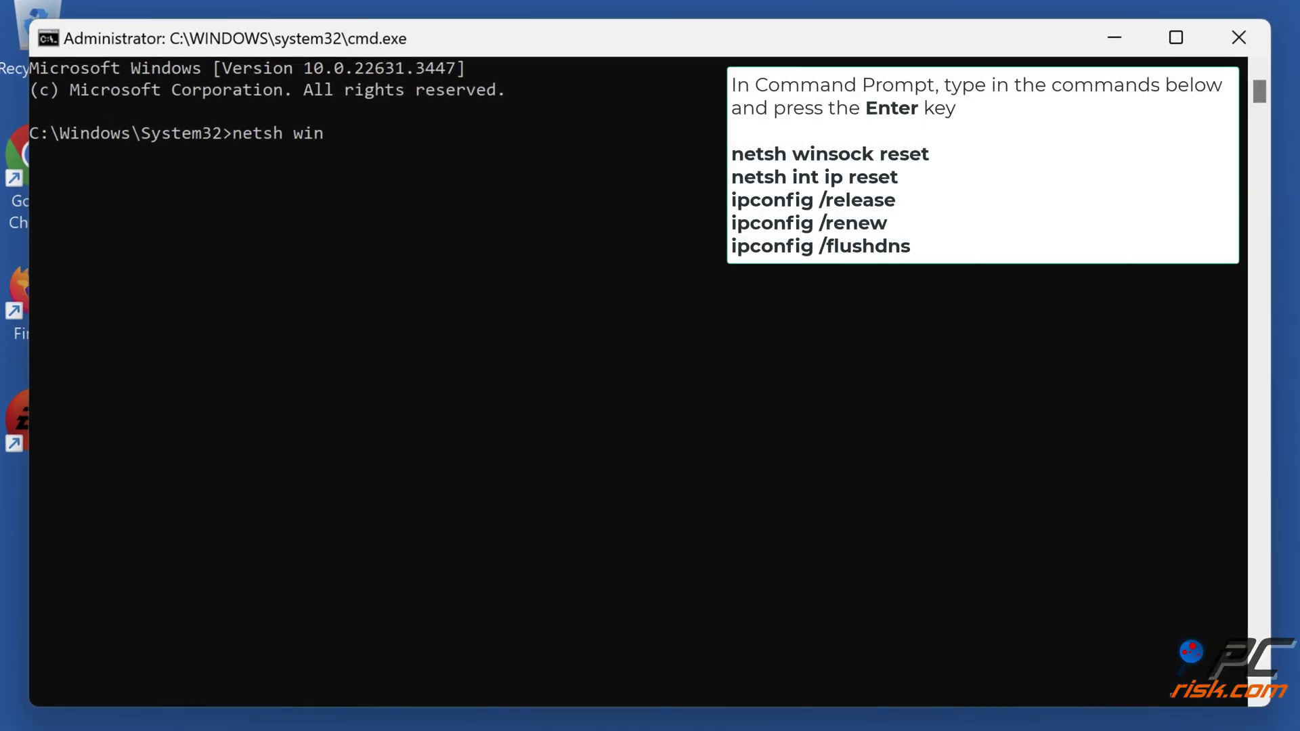
pyautogui.write('sock reset')
pyautogui.press('Return')
pyautogui.write('netsh int ip')
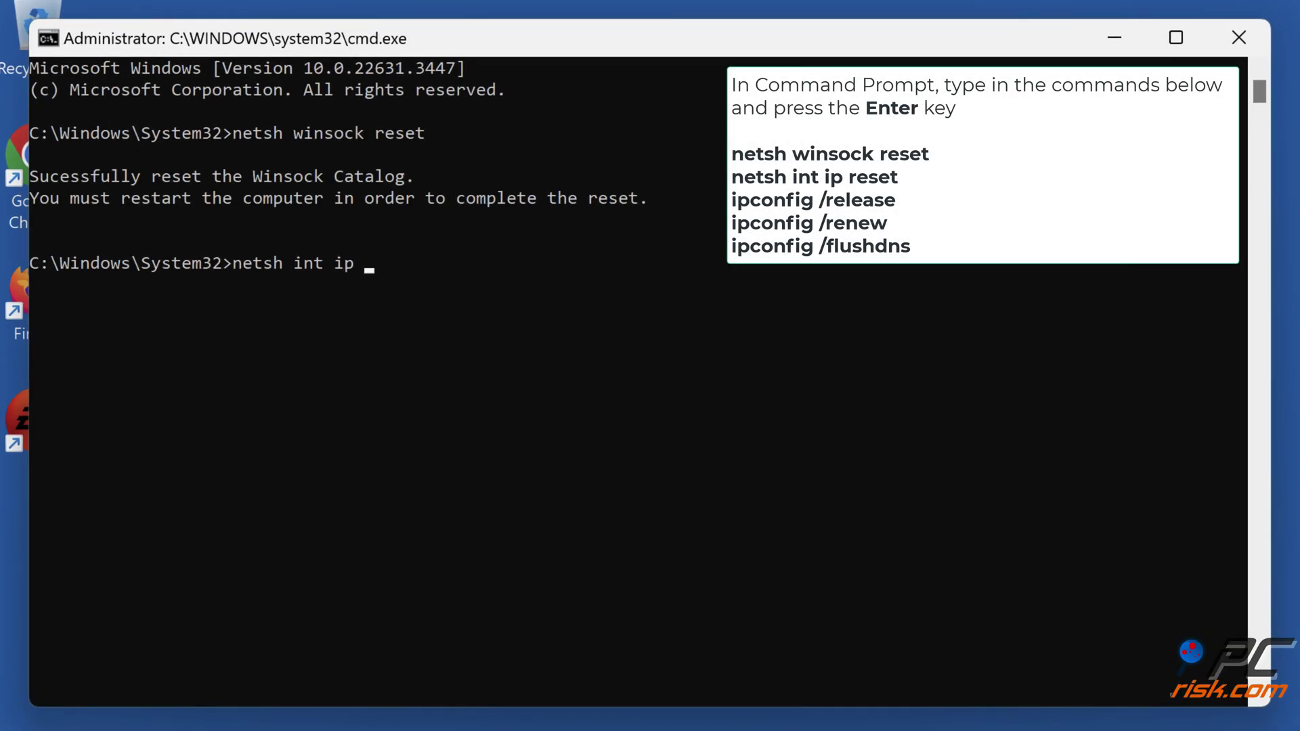
pyautogui.write(' reset')
pyautogui.press('Return')
# Step: Run ipconfig /release, ipconfig /renew and ipconfig /flushdns
pyautogui.write('ipconfig /release')
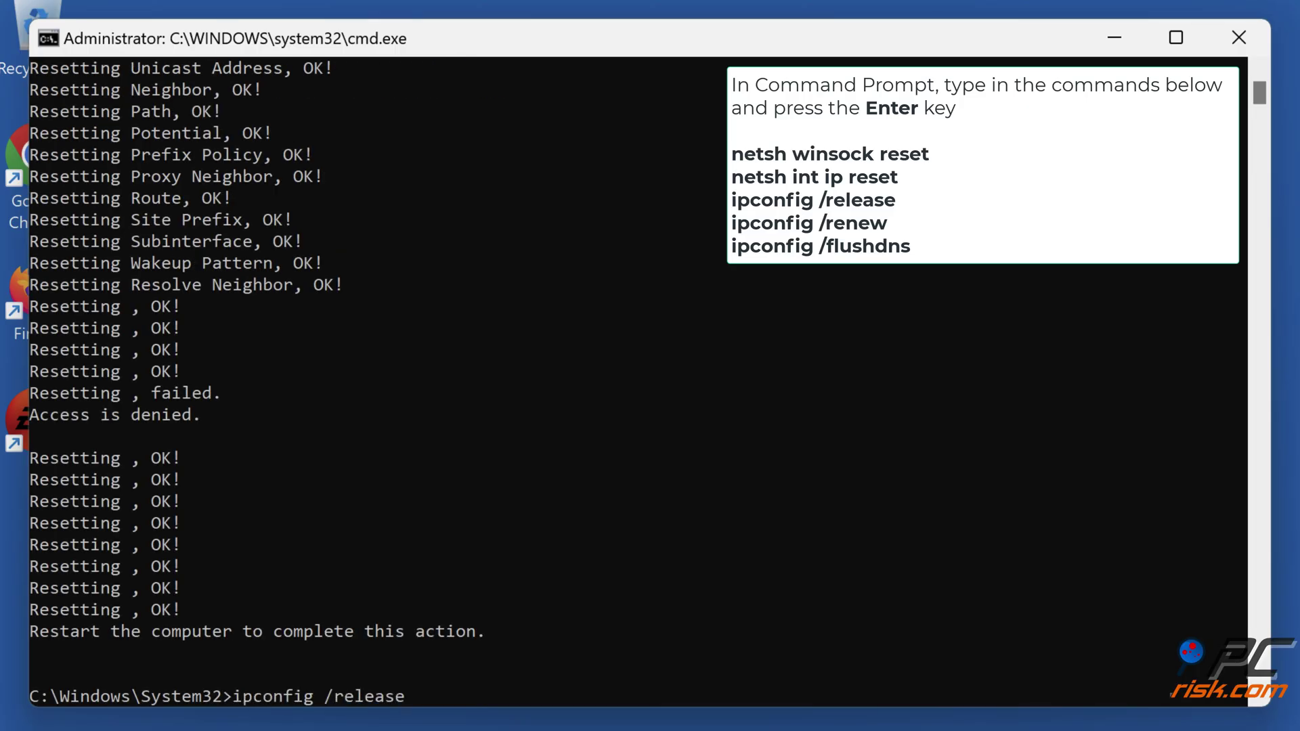
pyautogui.press('Return')
pyautogui.write('ipconfig /renew')
pyautogui.press('Return')
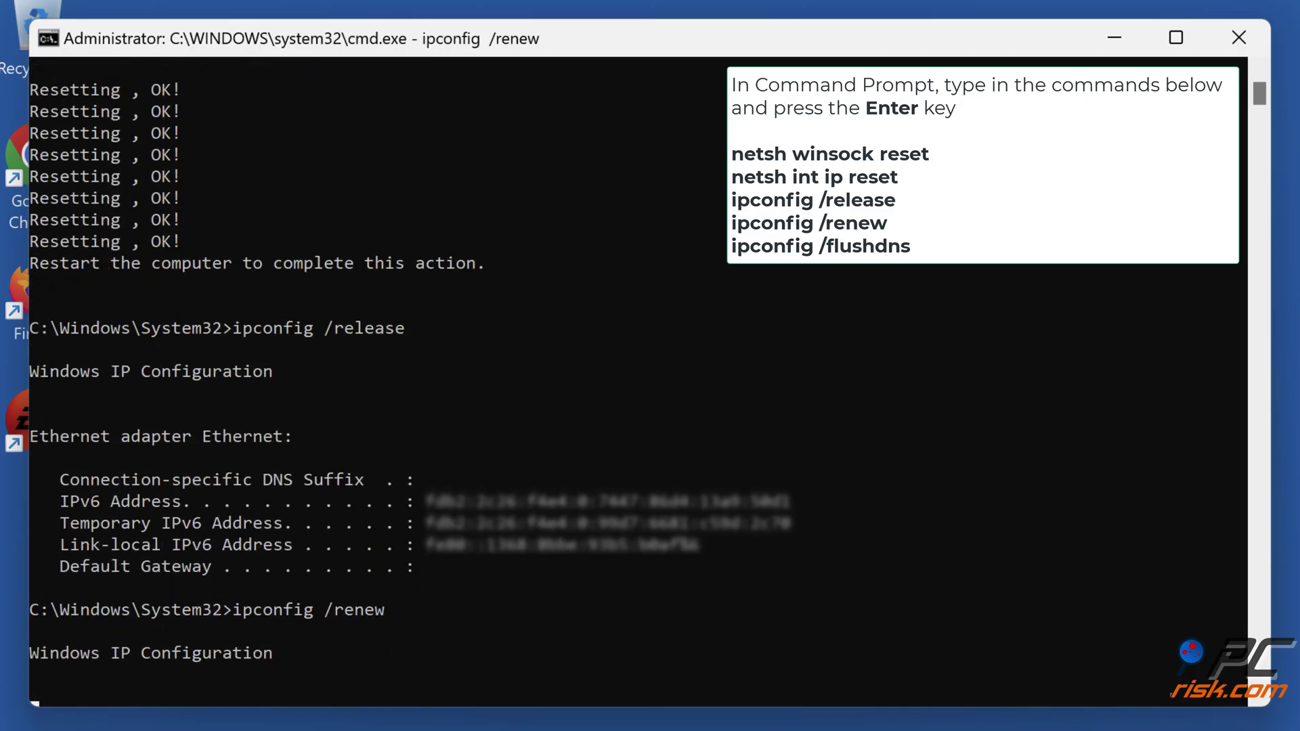
pyautogui.write('ipconfig /flushd')
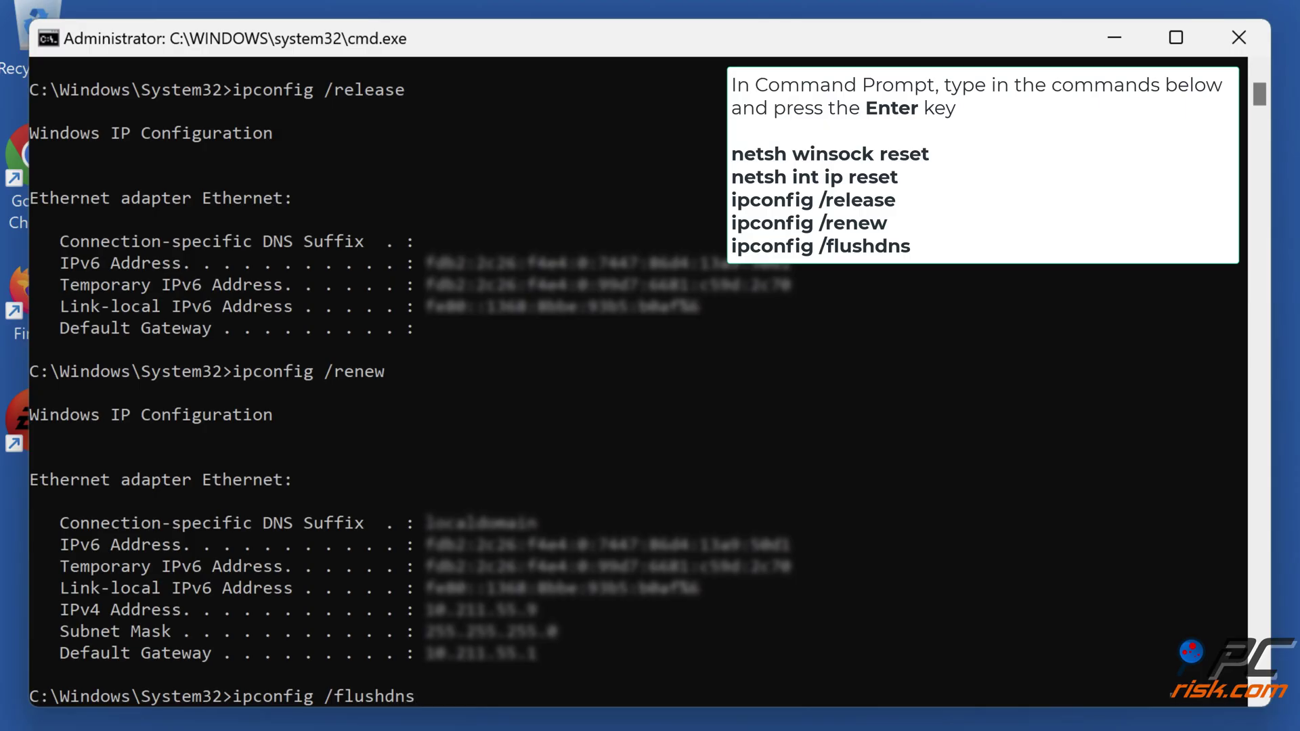
pyautogui.write('ns')
pyautogui.press('Return')
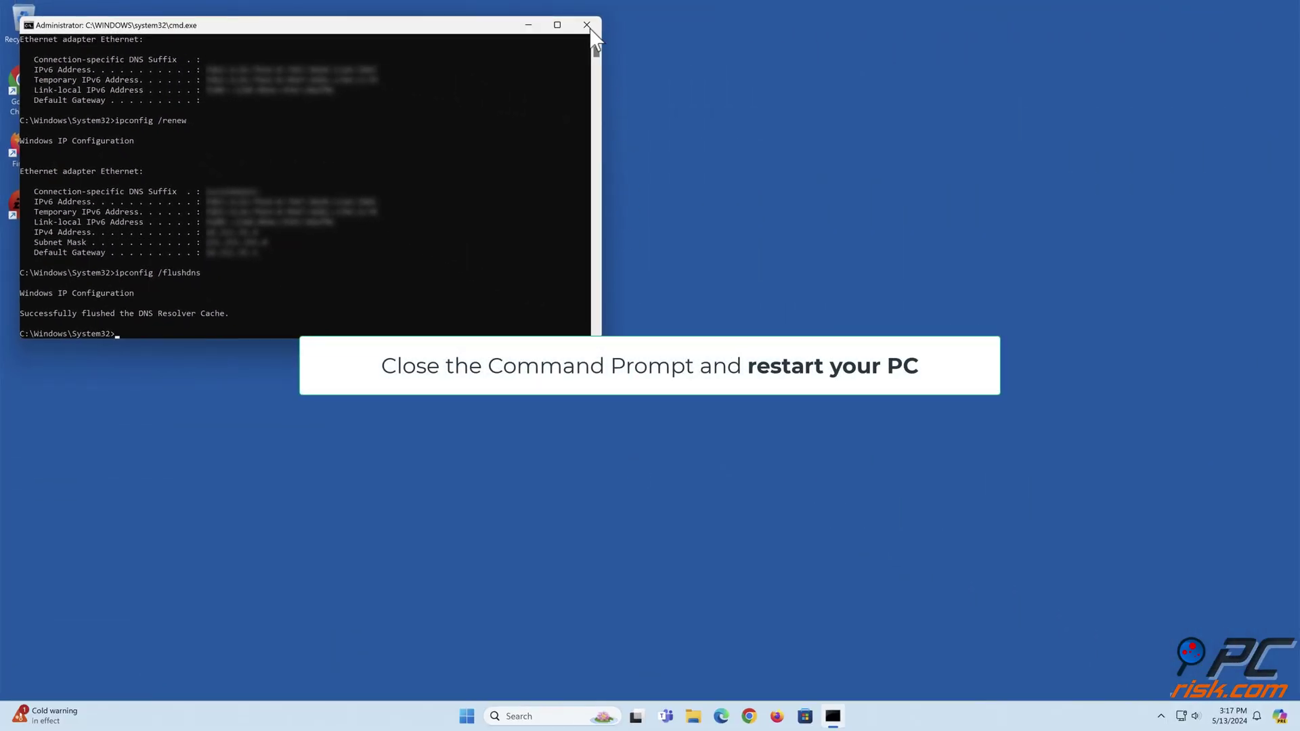
# Step: Close Command Prompt and restart the PC from the Start menu
pyautogui.click(586, 25)
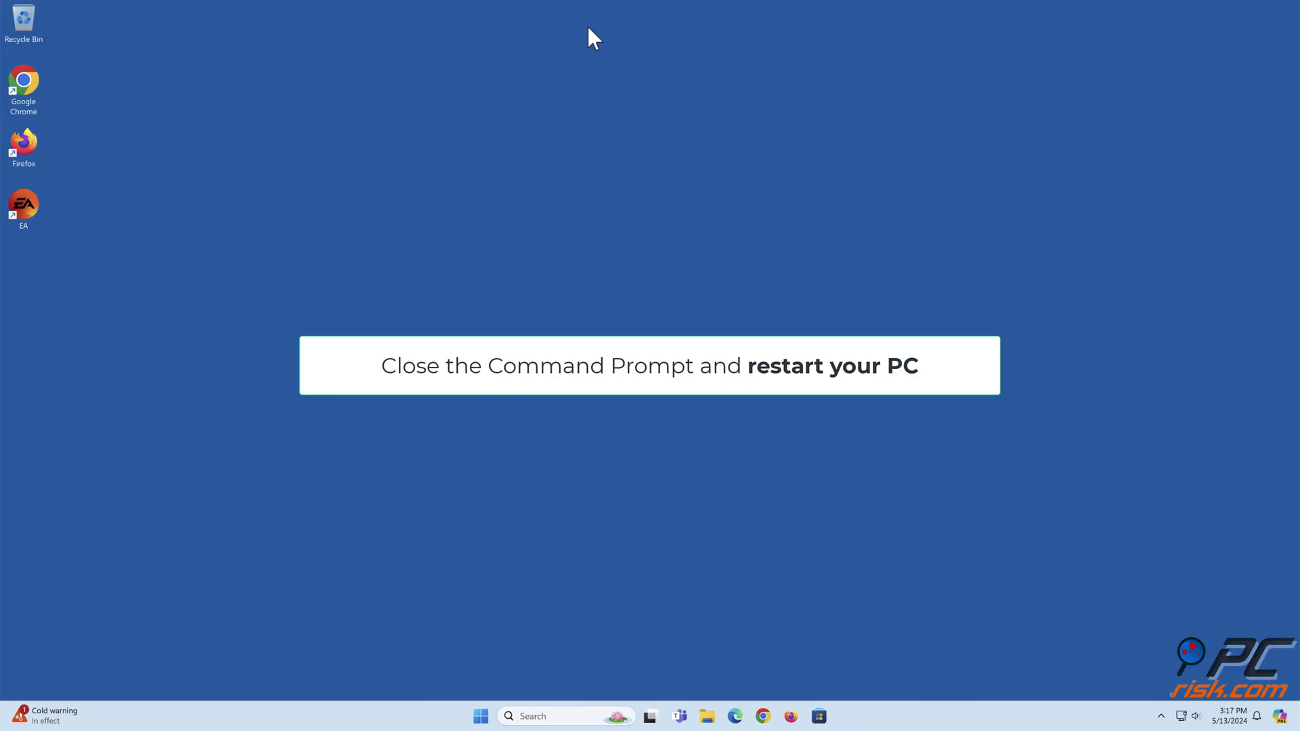
pyautogui.click(481, 716)
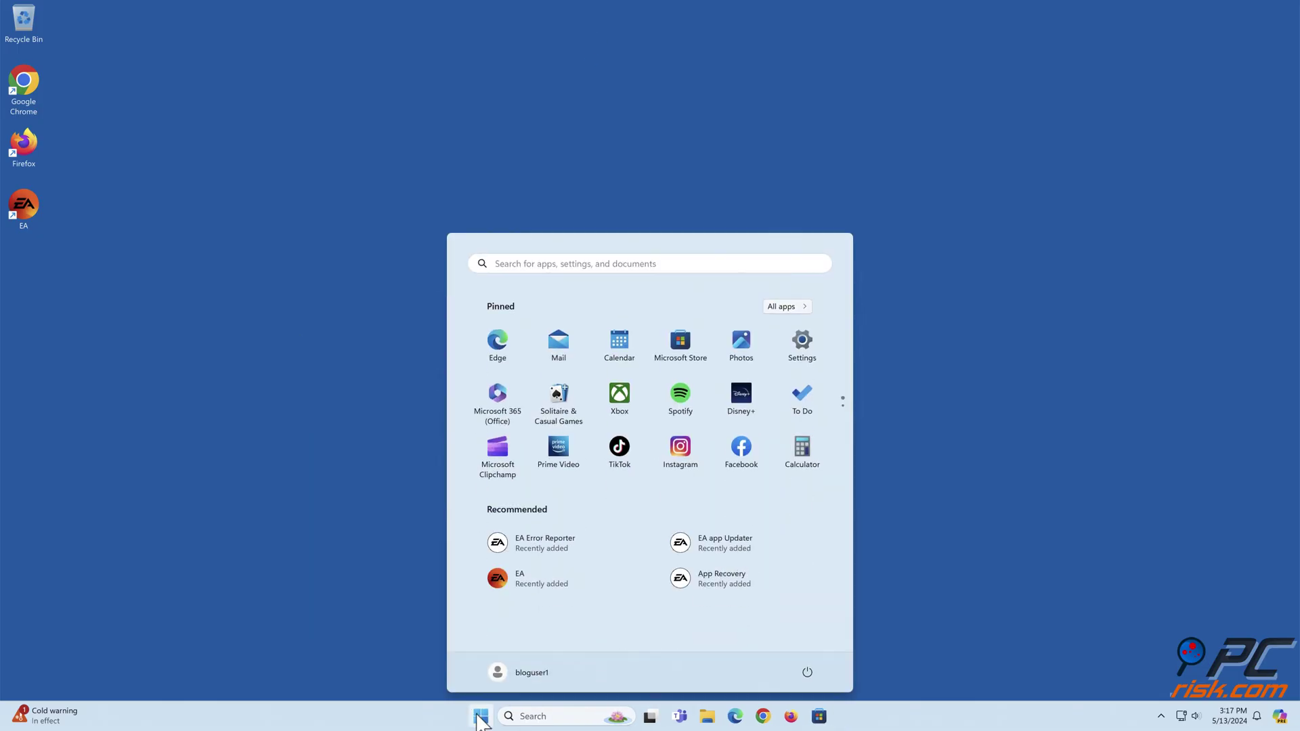
pyautogui.click(807, 672)
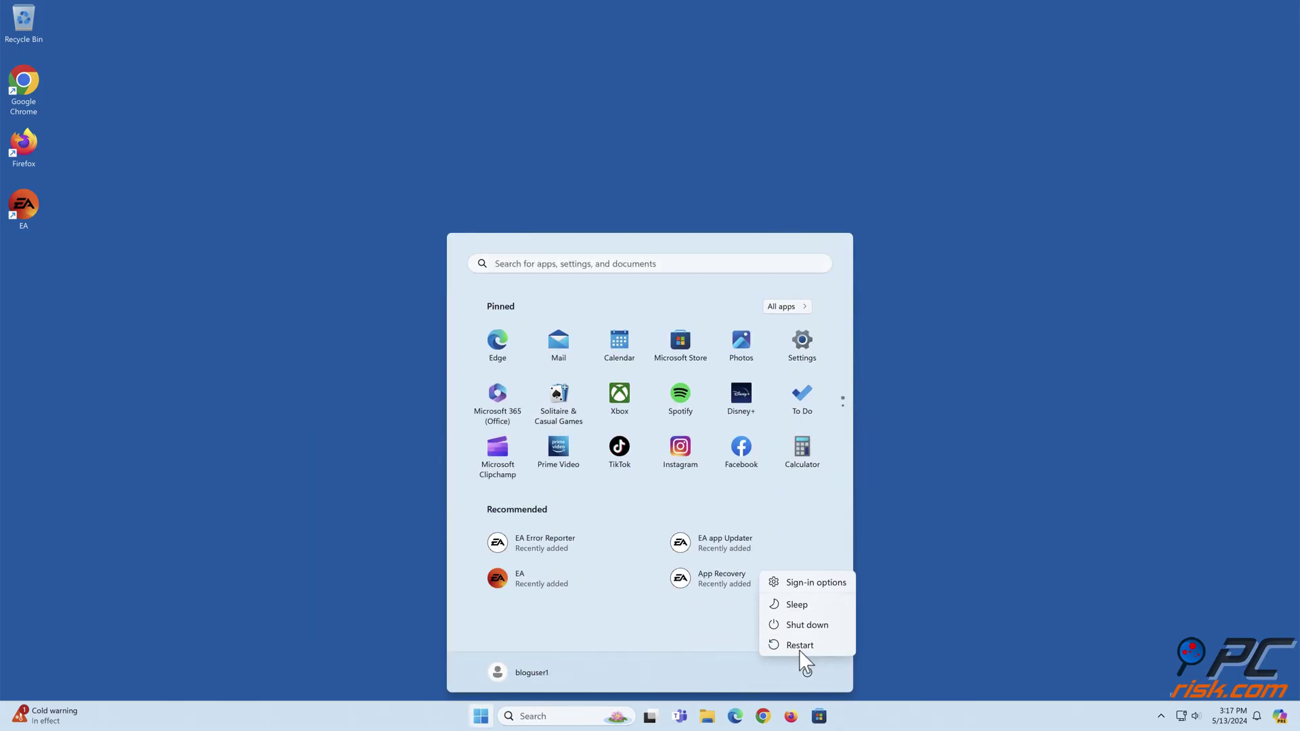
pyautogui.click(801, 646)
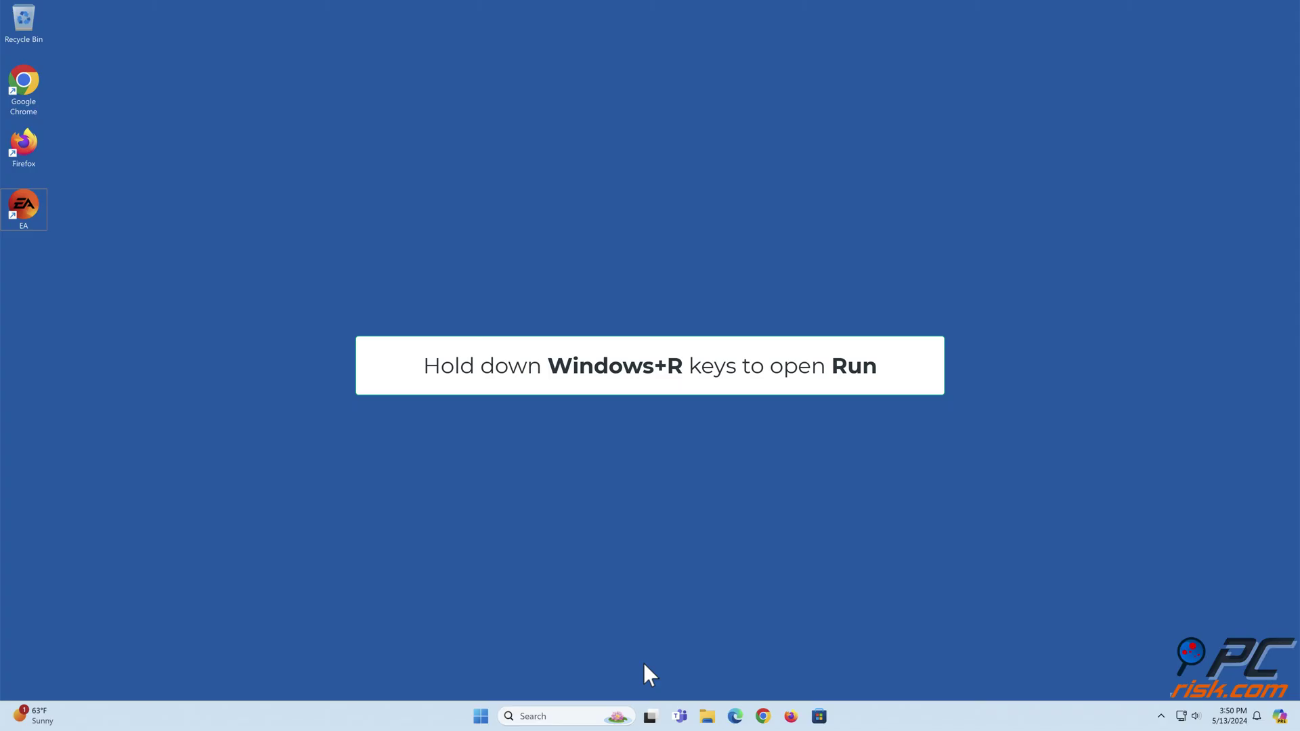
# Step: Run firewall.cpl from the Run dialog to open Windows Defender Firewall
pyautogui.press('super+r')
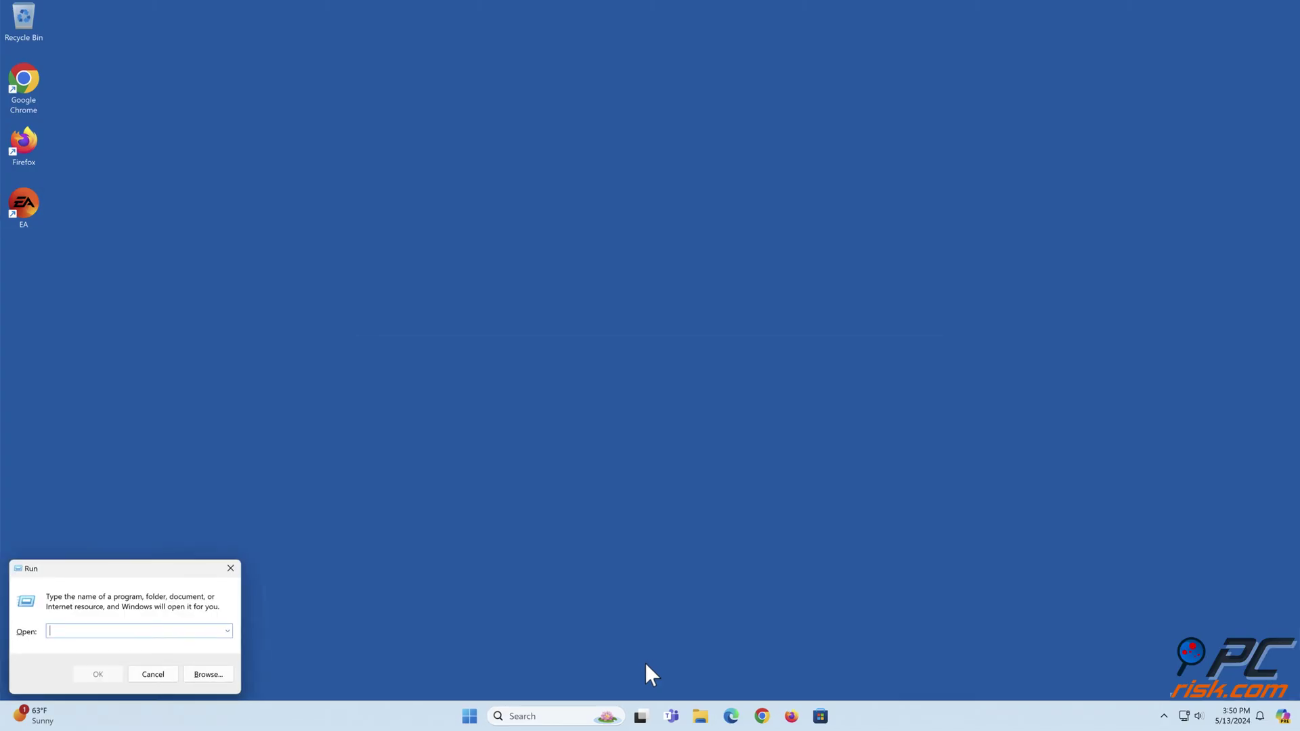
pyautogui.write('firewall.cpl')
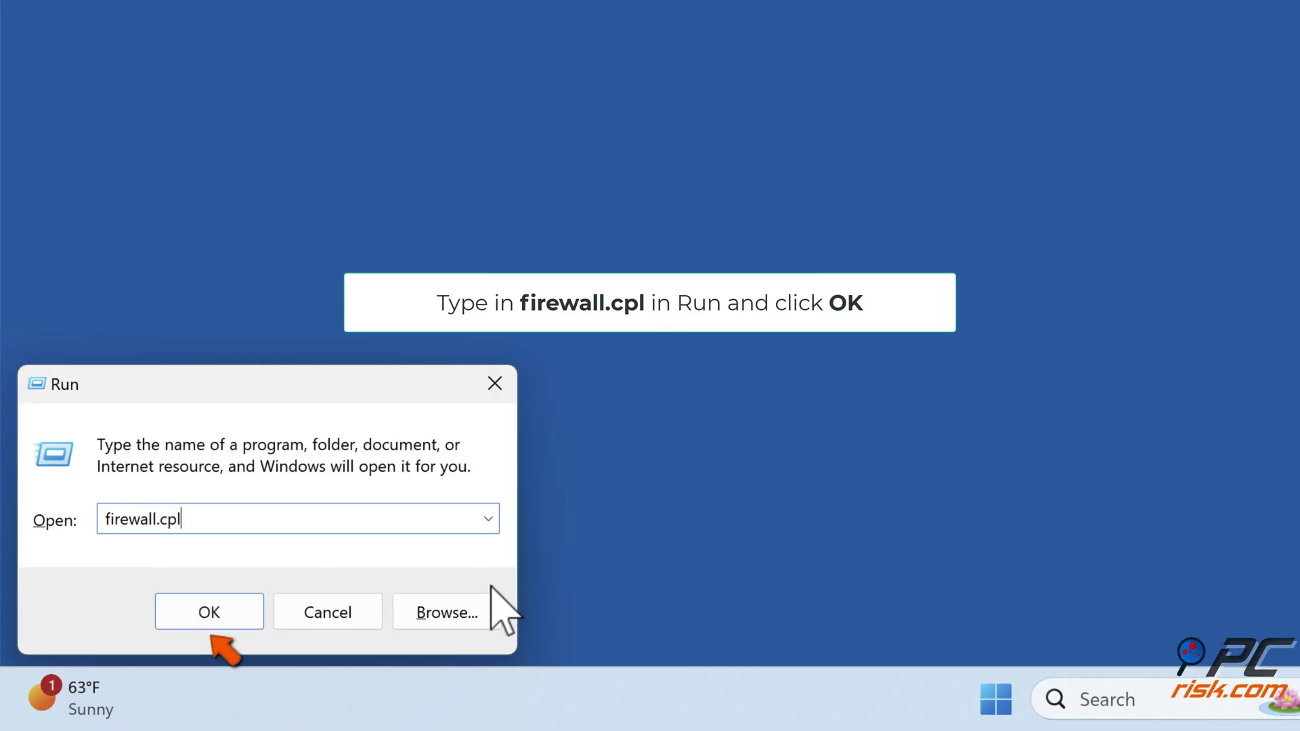
pyautogui.click(210, 623)
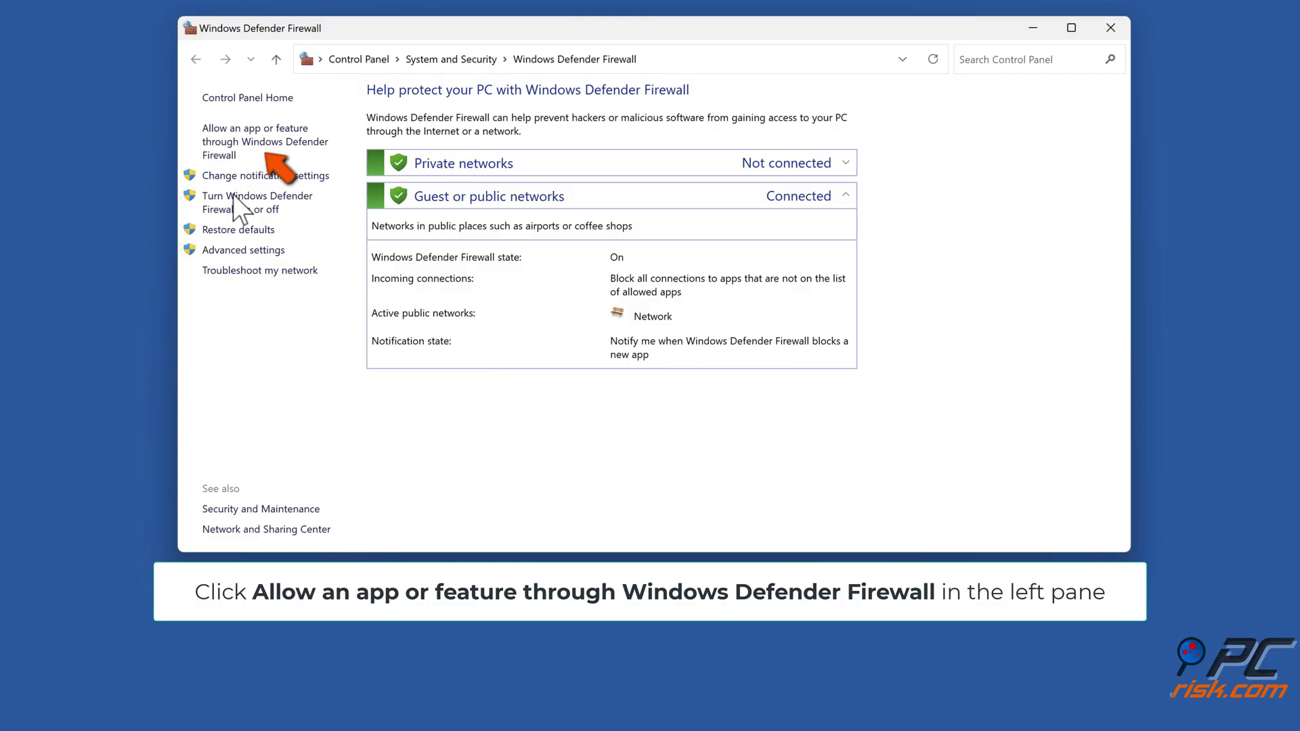
# Step: Unlock the Allowed apps list and check the five EA entries for Private and Public access
pyautogui.click(263, 145)
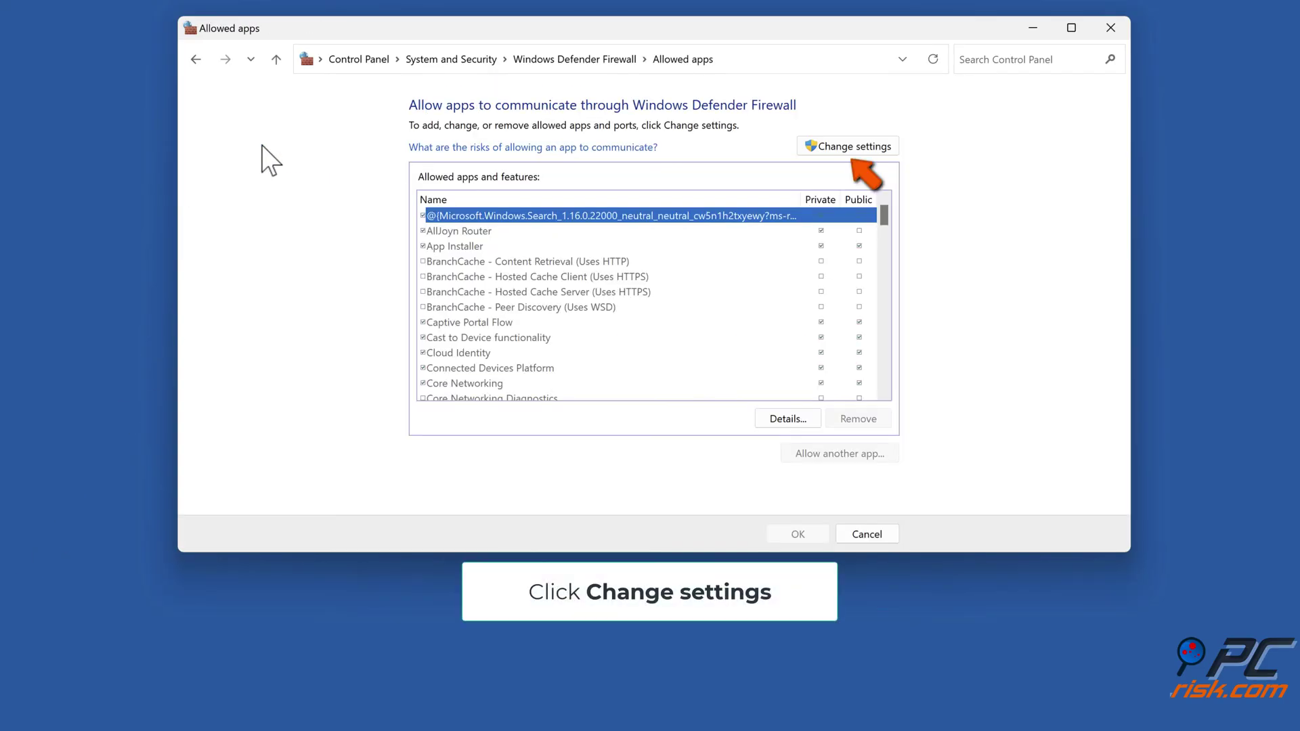
pyautogui.click(855, 150)
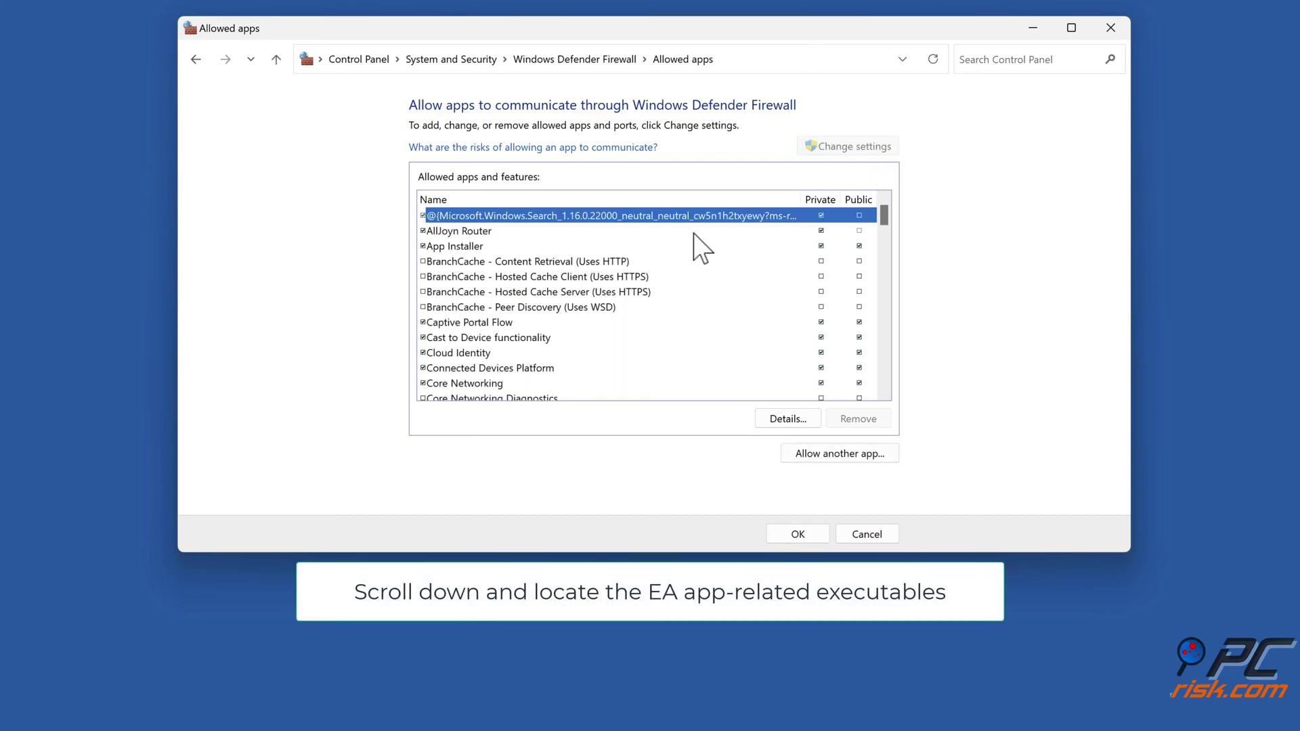
pyautogui.scroll(-5, 703, 249)
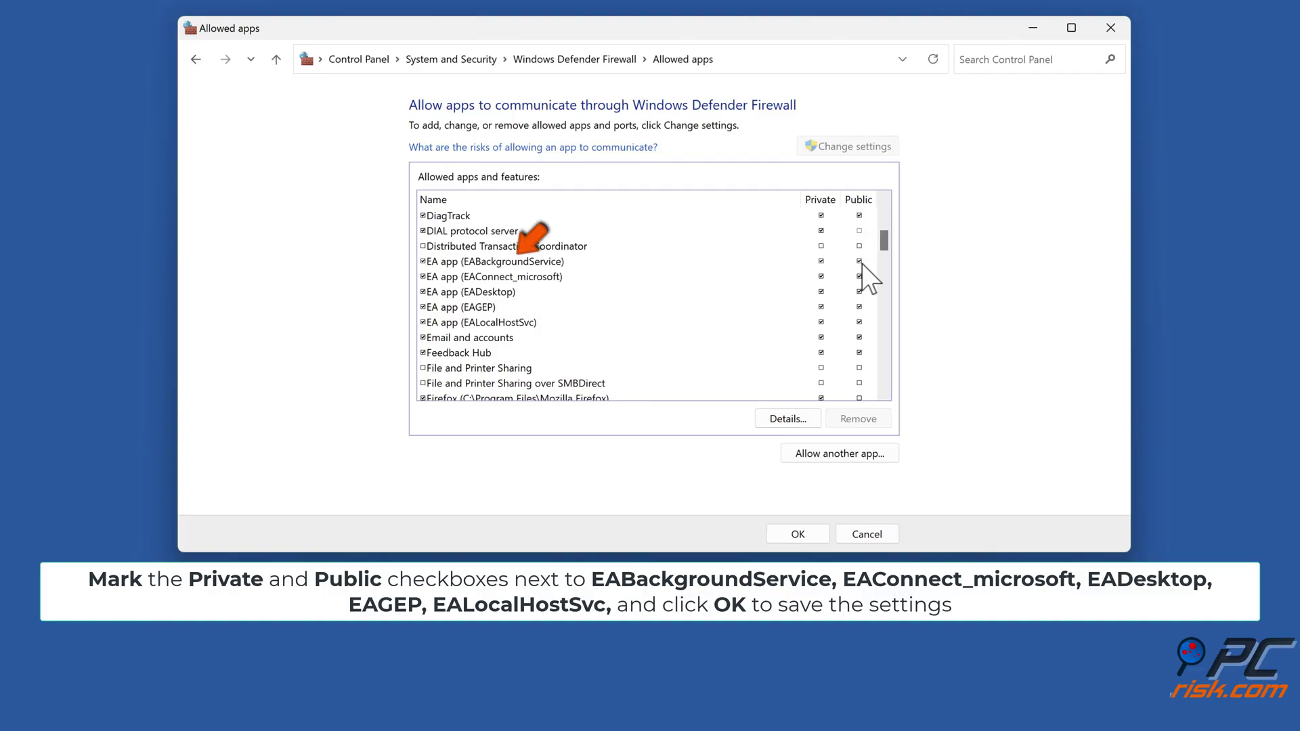
pyautogui.click(529, 266)
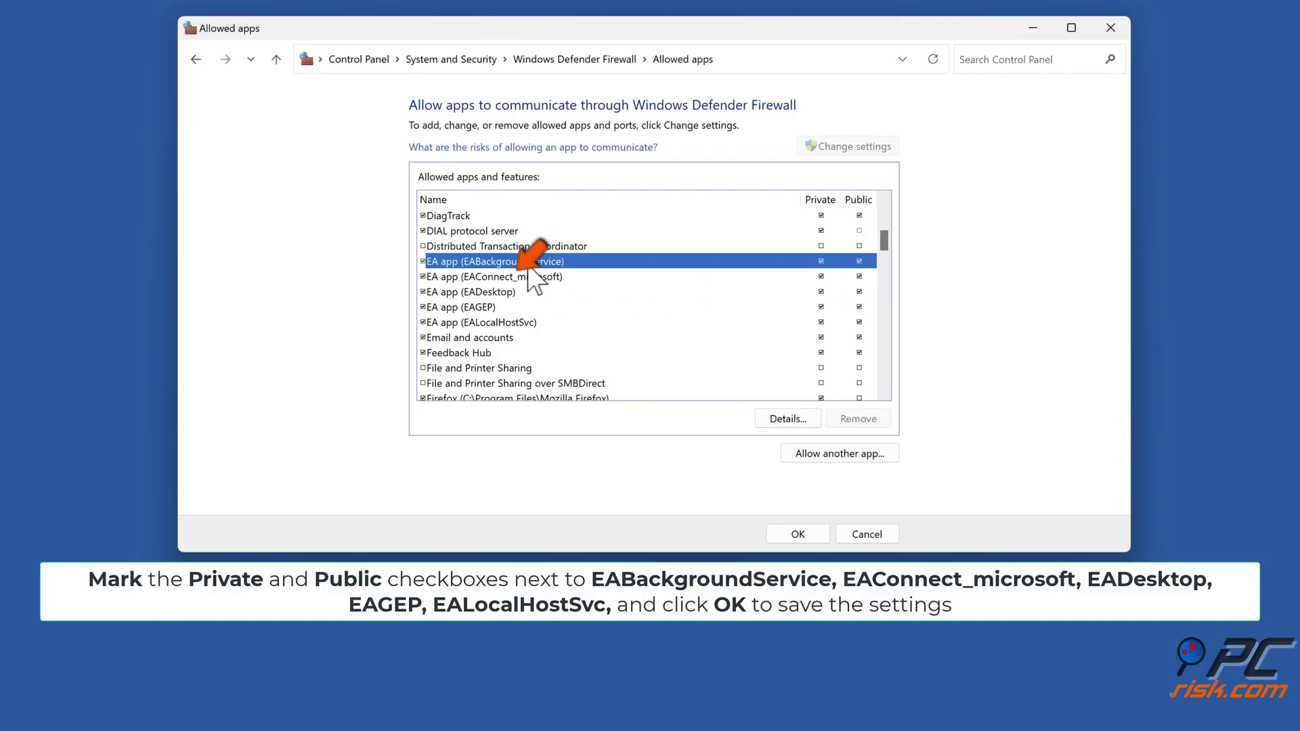
pyautogui.click(522, 277)
pyautogui.click(512, 292)
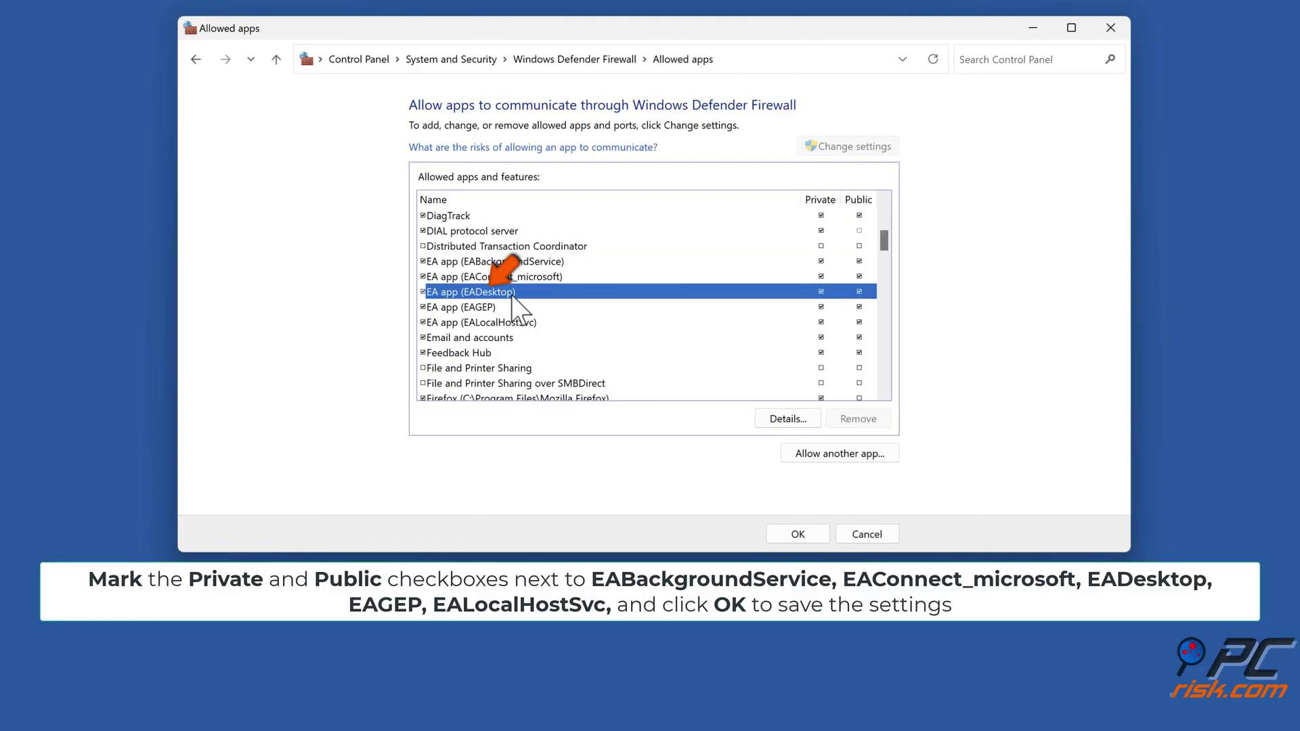
pyautogui.click(508, 307)
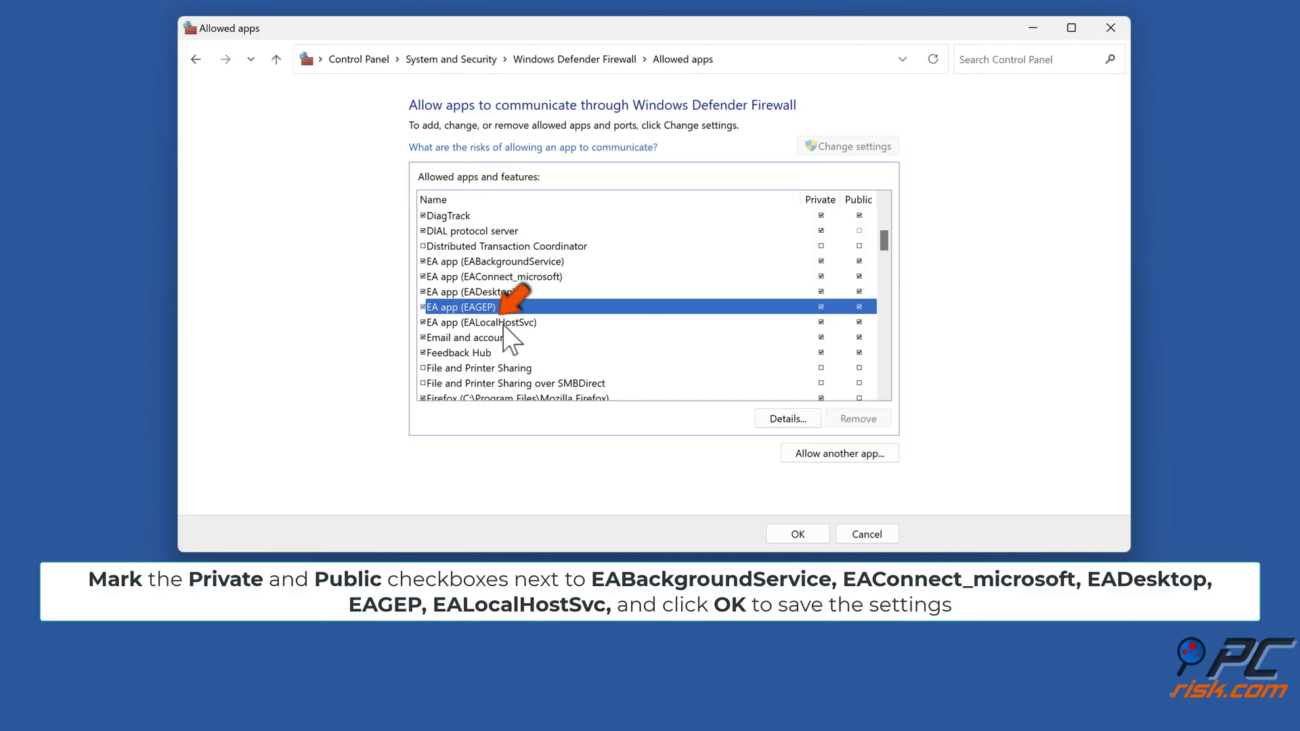
pyautogui.click(502, 326)
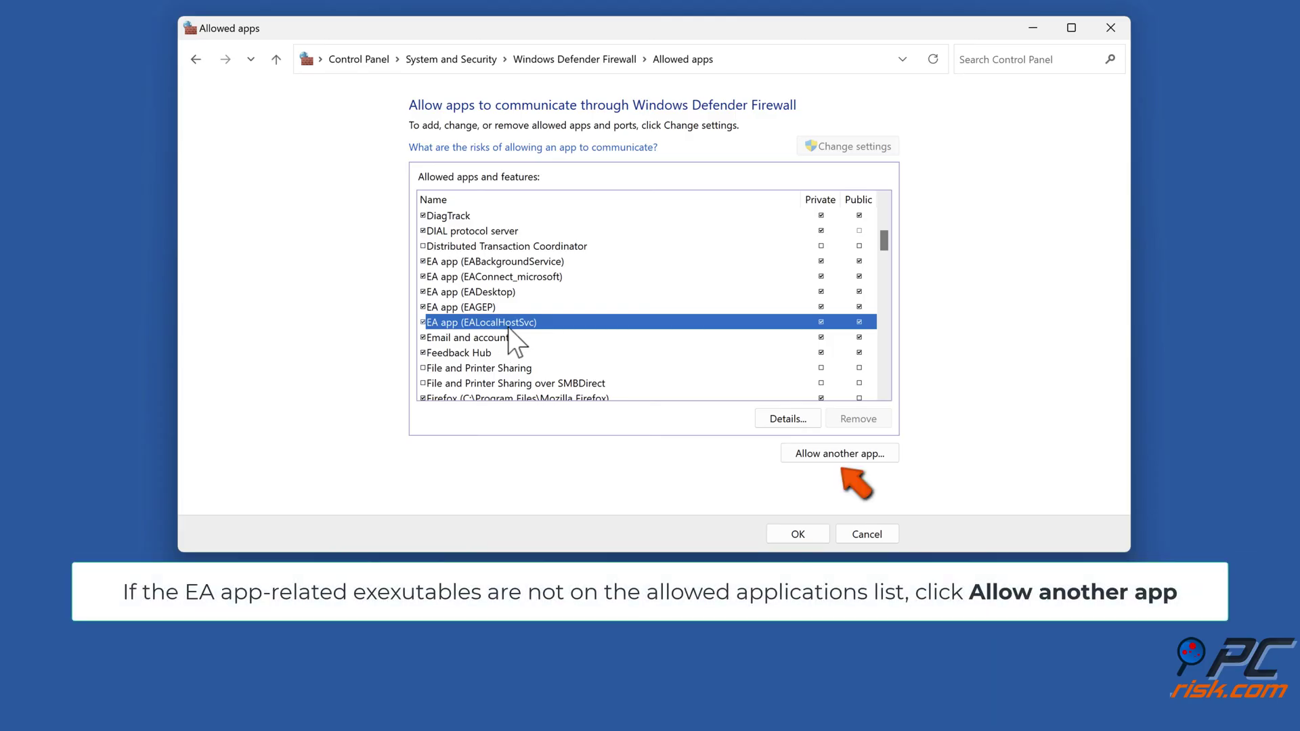
# Step: Allow another app and browse to c:\program files\electronic arts\ea desktop\ea desktop
pyautogui.click(835, 454)
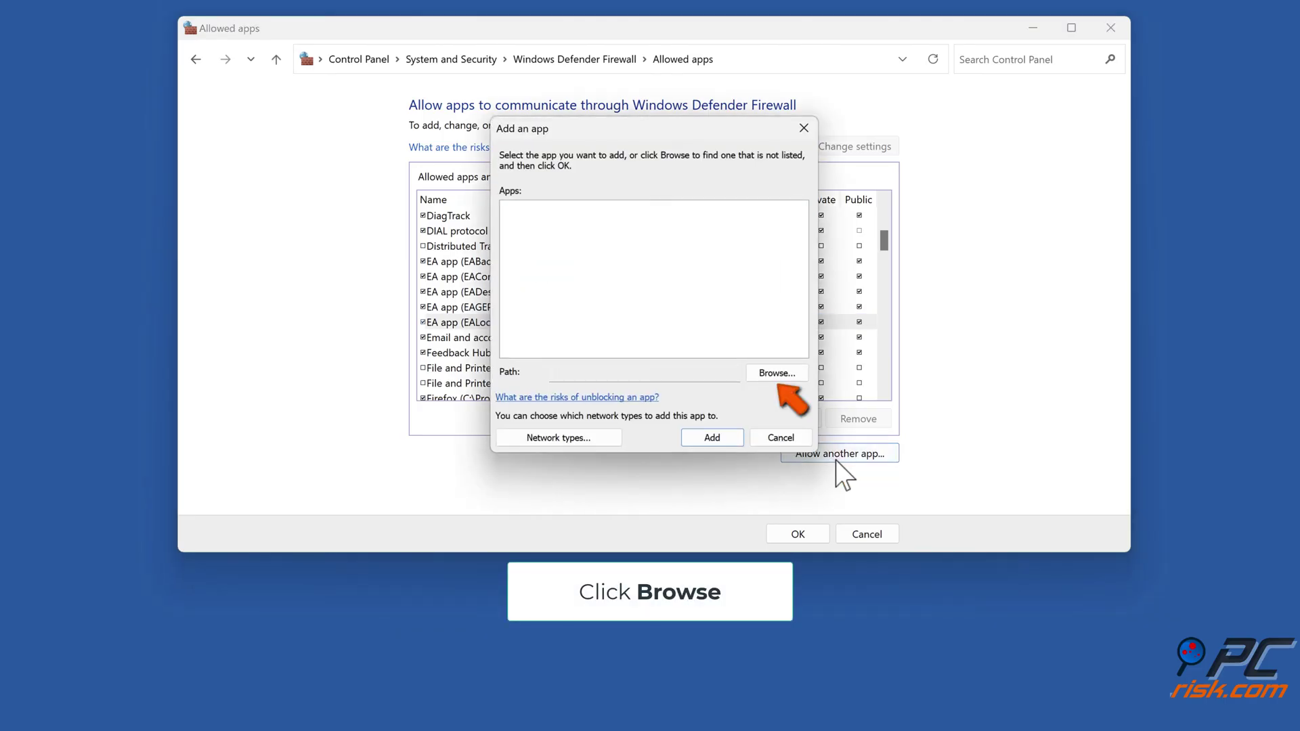
pyautogui.click(778, 374)
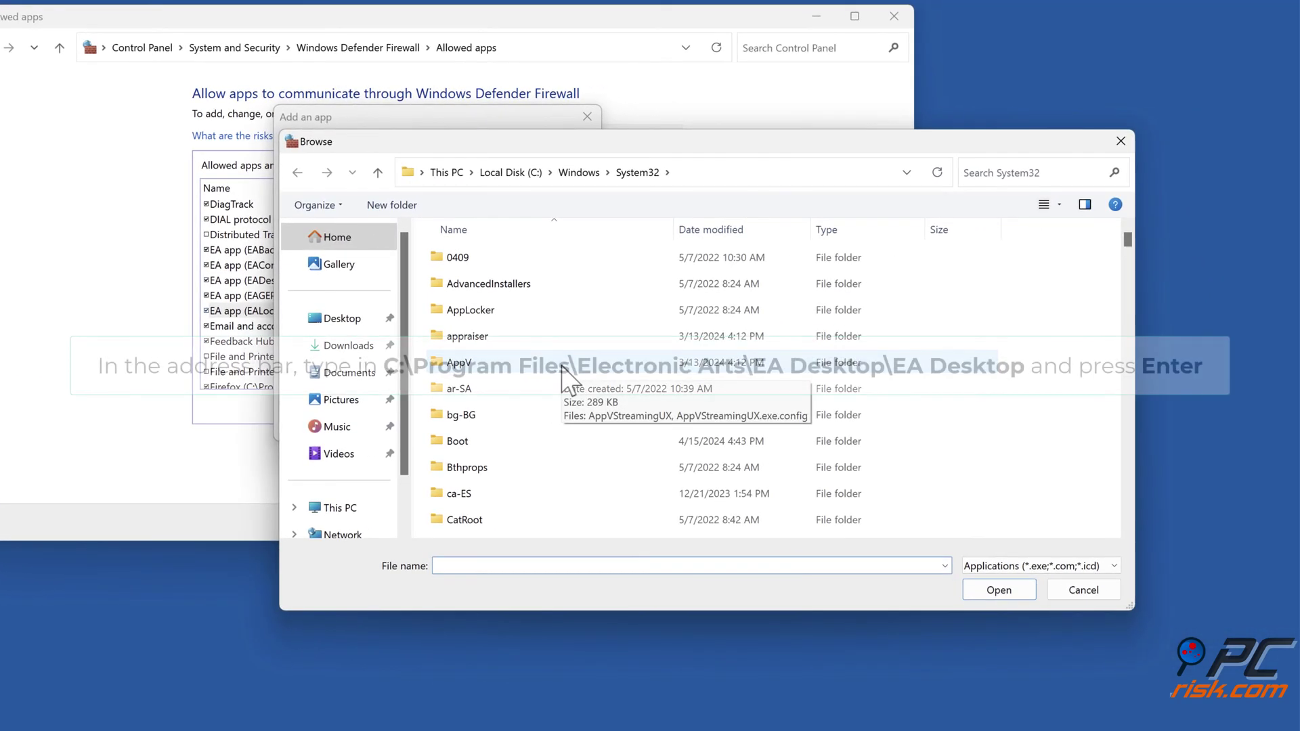
pyautogui.click(779, 173)
pyautogui.write('c:\\program files\\electronic arts\\')
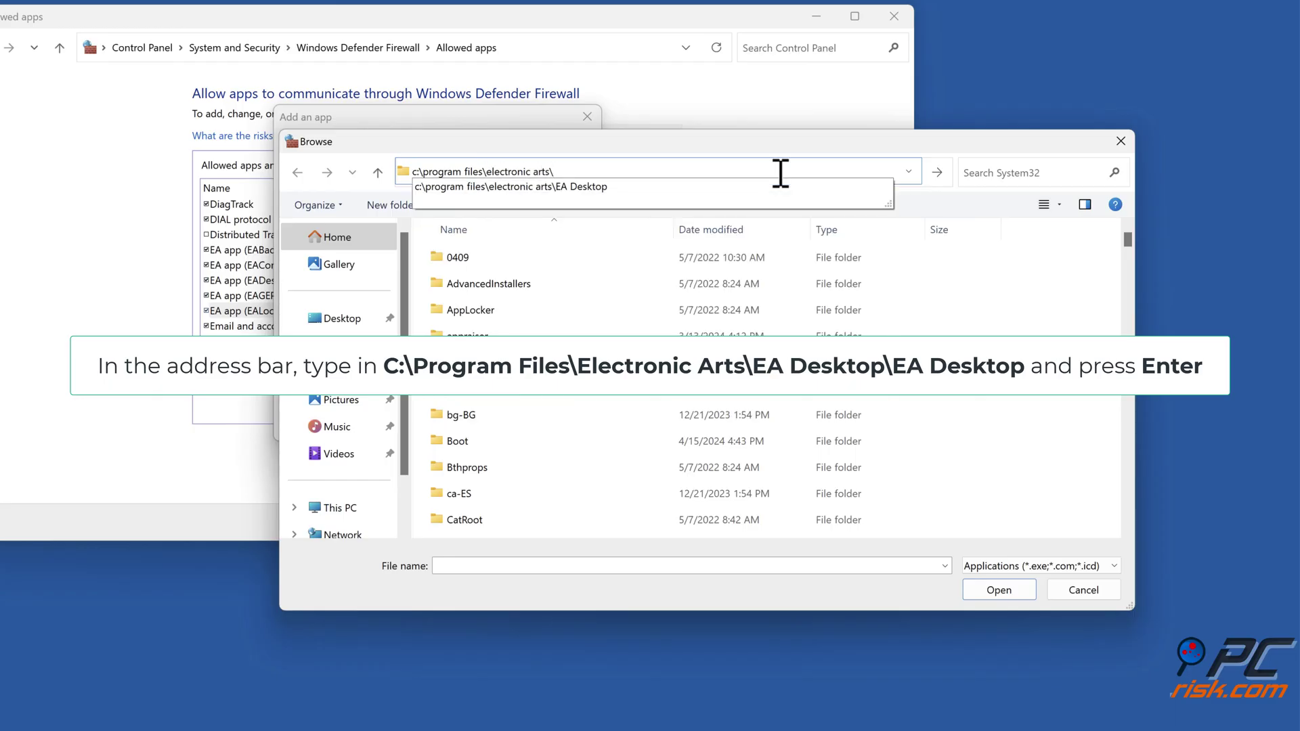
pyautogui.write('ea desktop\\ea desktop')
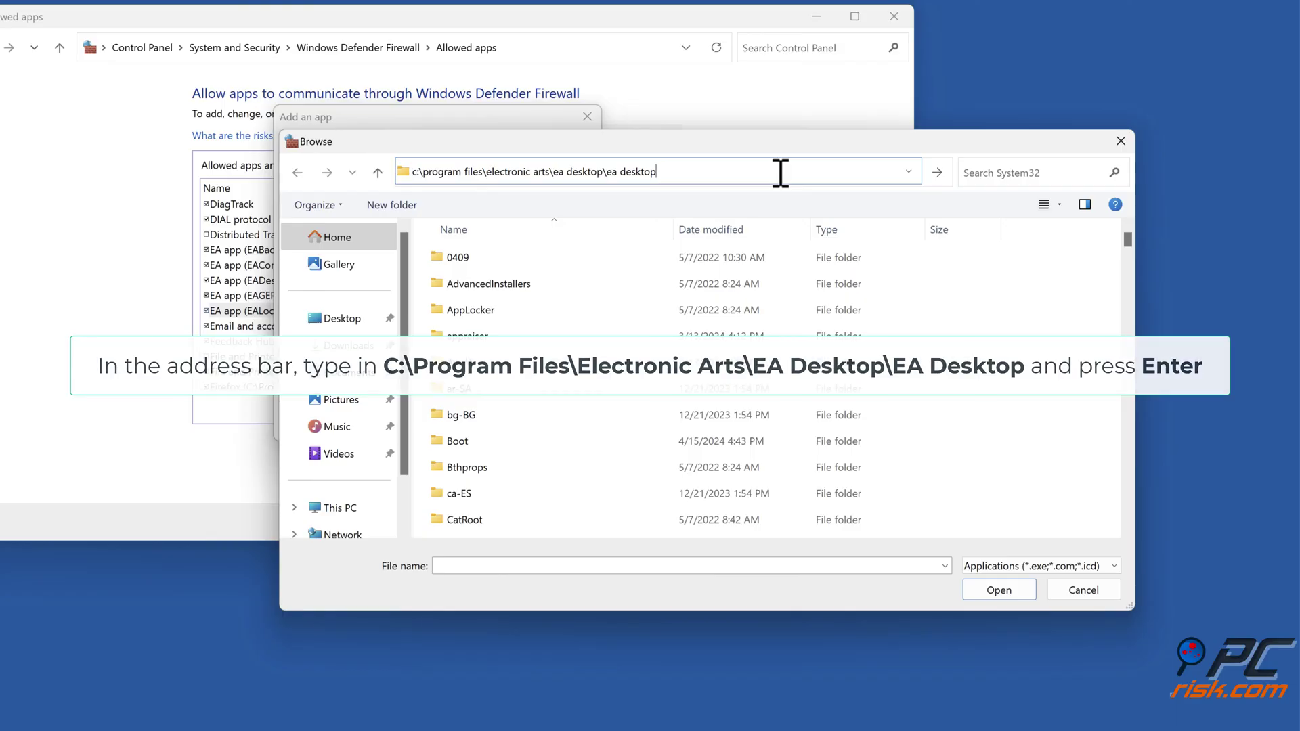
pyautogui.press('Return')
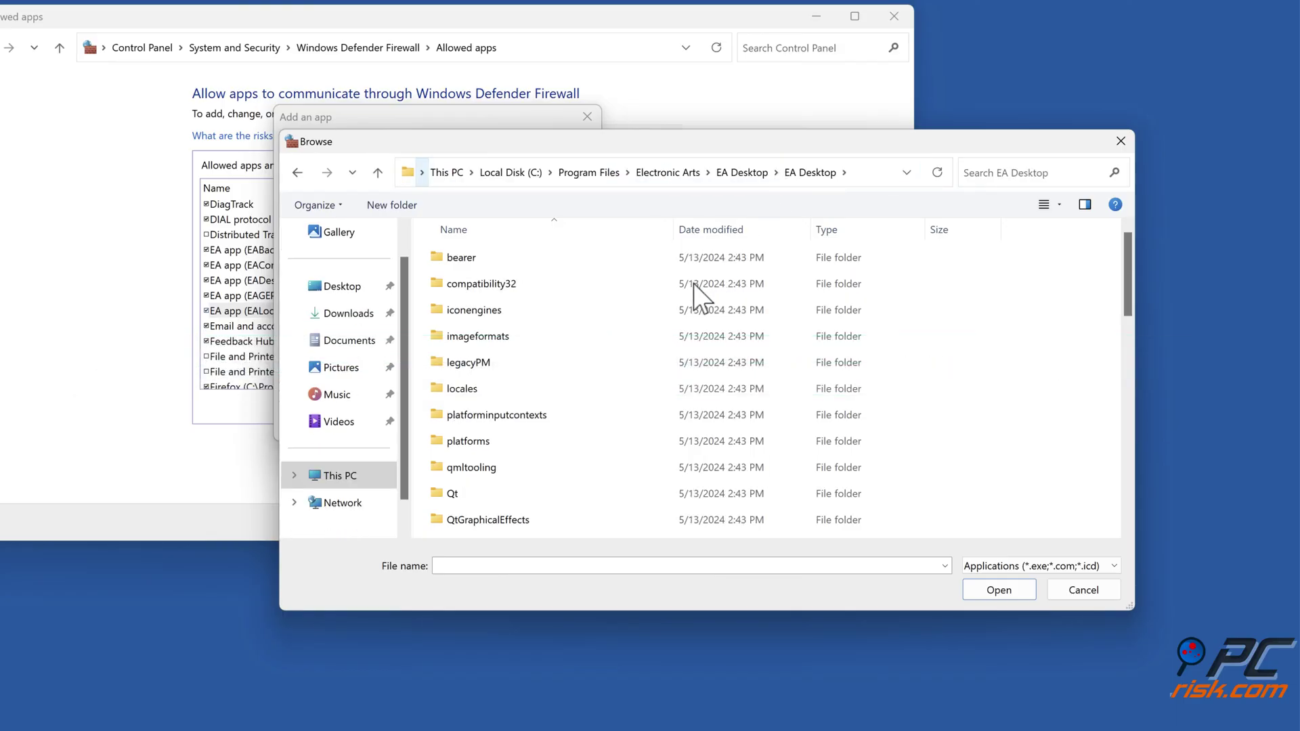
pyautogui.scroll(-4, 757, 319)
pyautogui.scroll(-2, 757, 318)
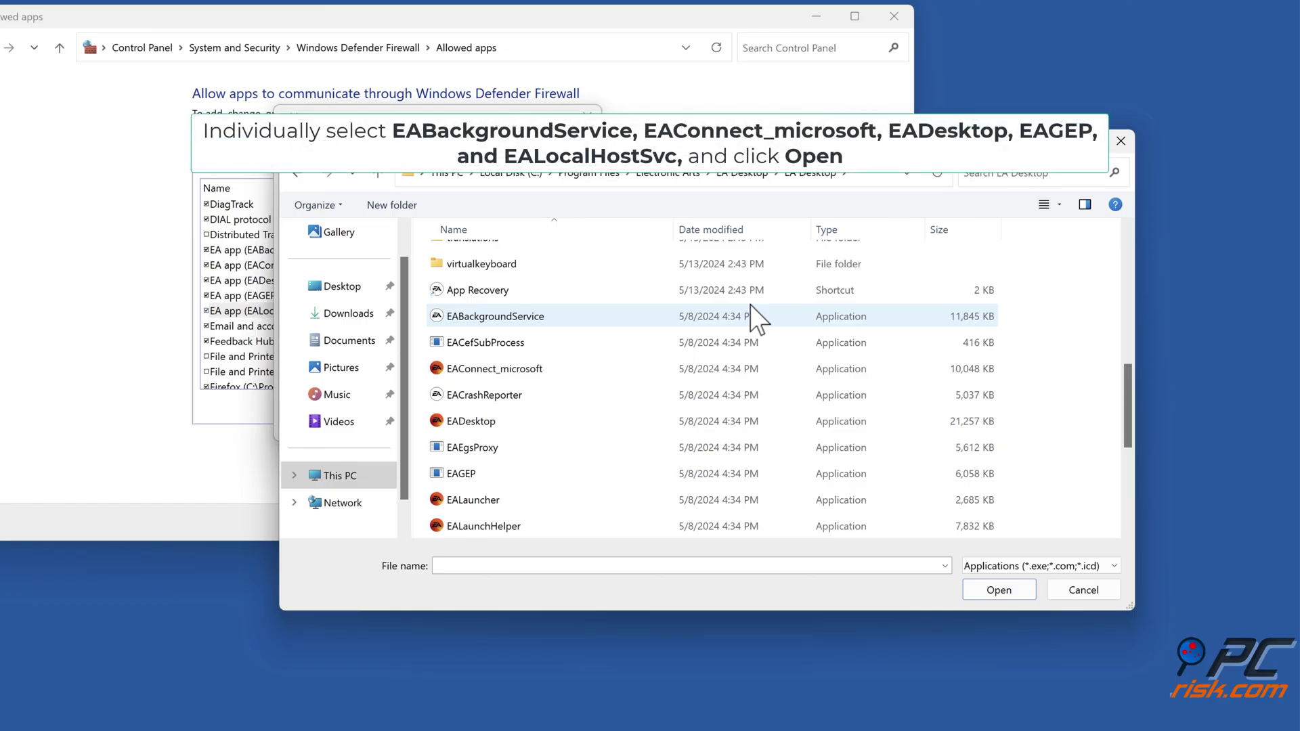
# Step: Select EABackgroundService, EAConnect_microsoft, EADesktop, EAGEP and EALocalHostSvc, then cancel the file browser
pyautogui.click(555, 316)
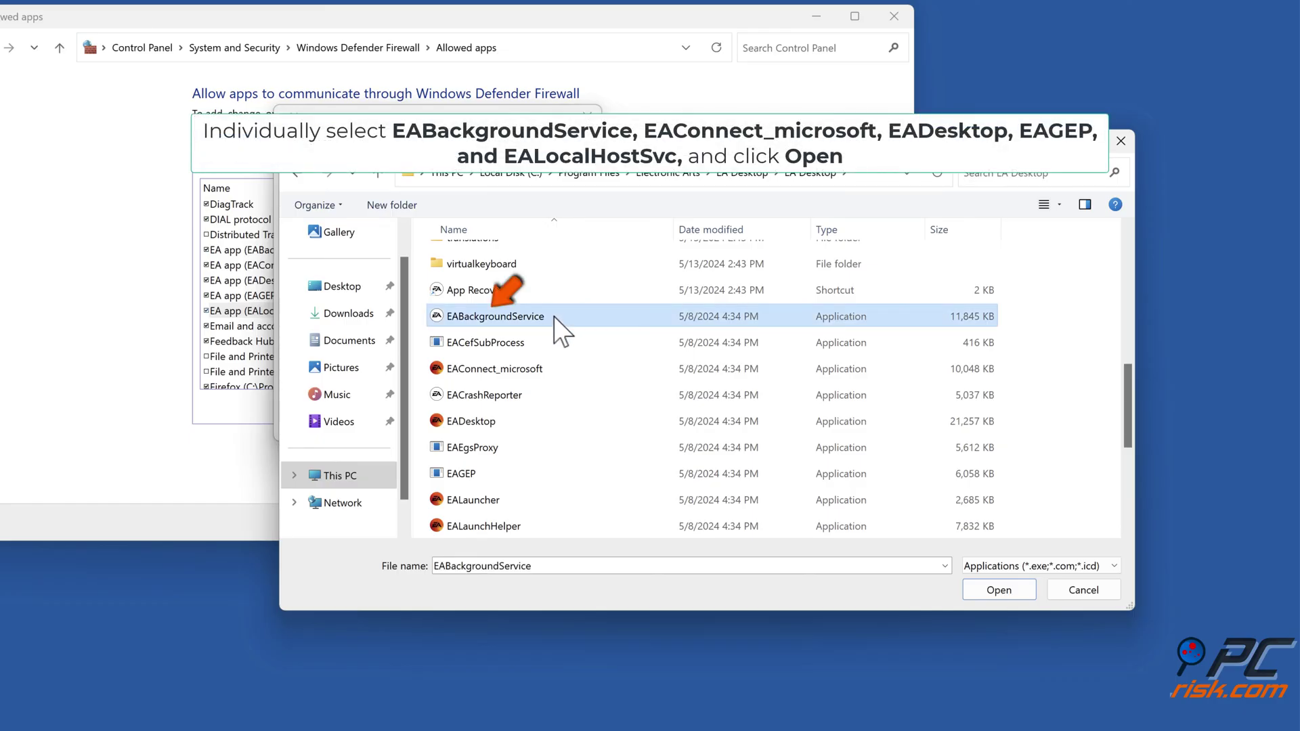
pyautogui.click(552, 371)
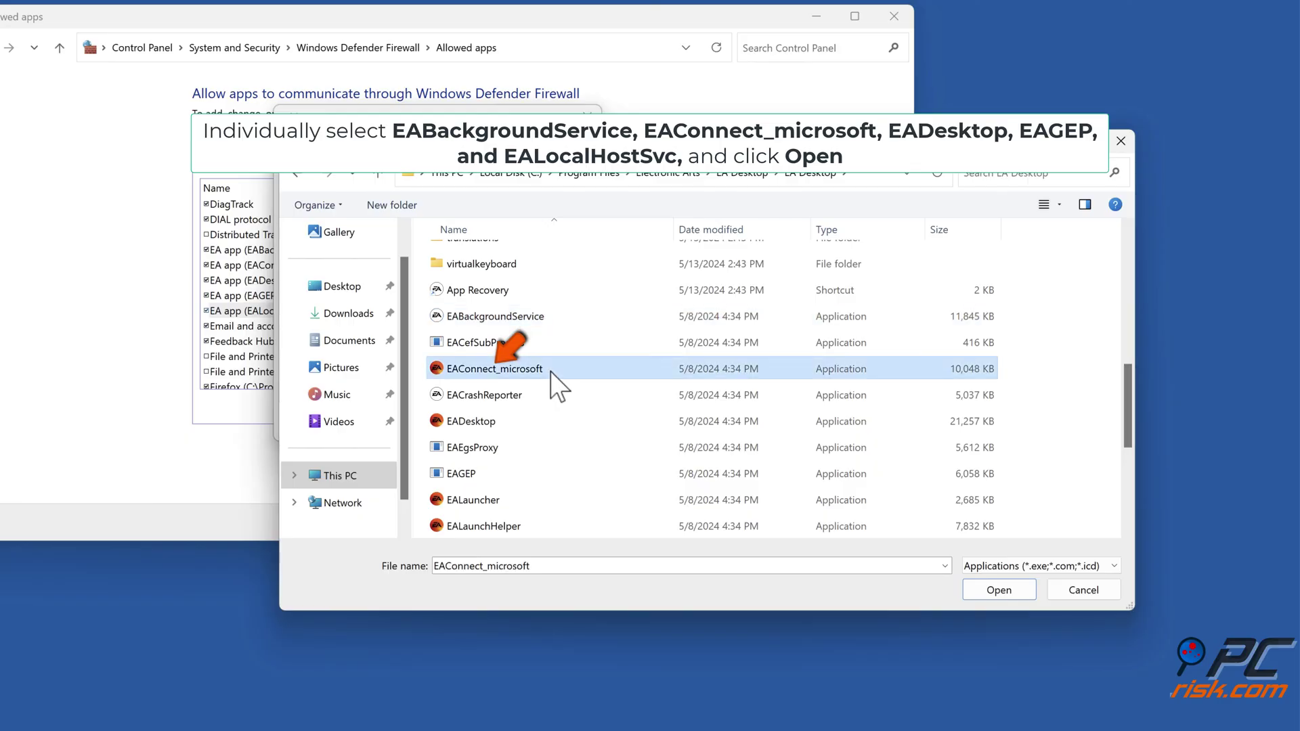
pyautogui.click(525, 424)
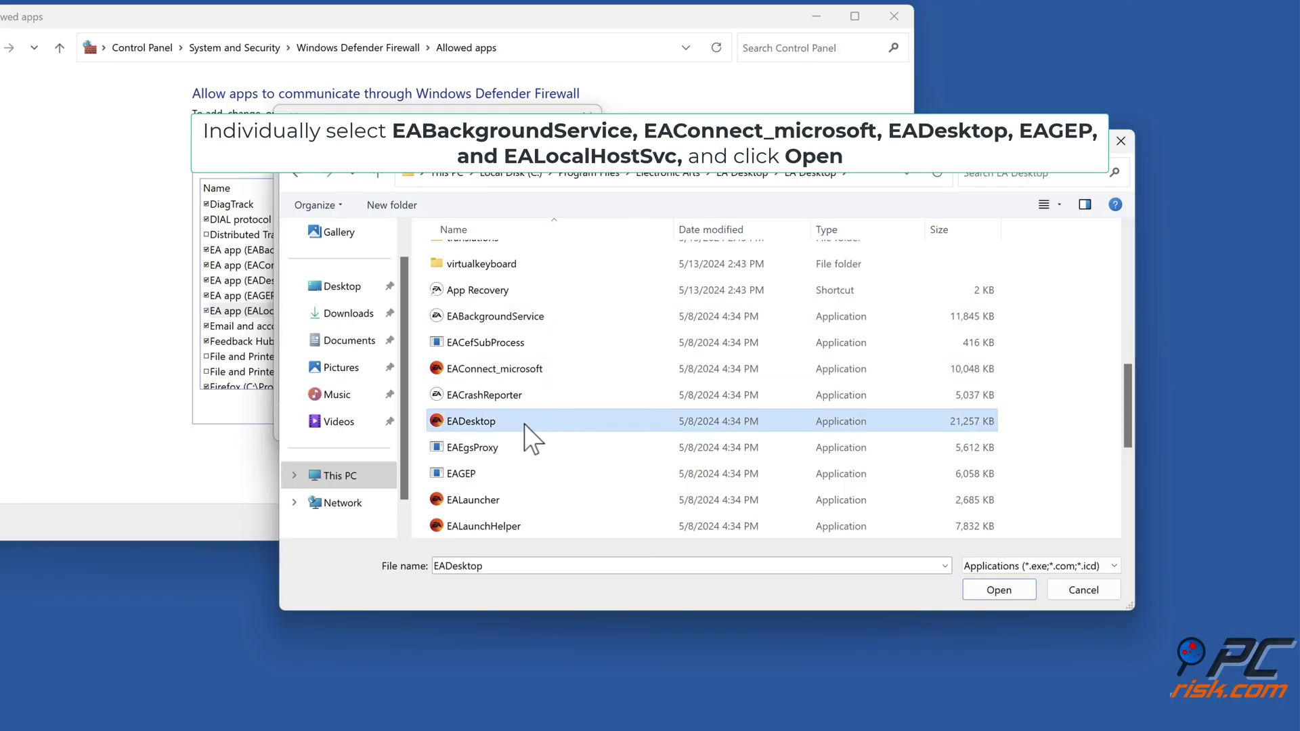
pyautogui.scroll(-2, 524, 424)
pyautogui.click(520, 317)
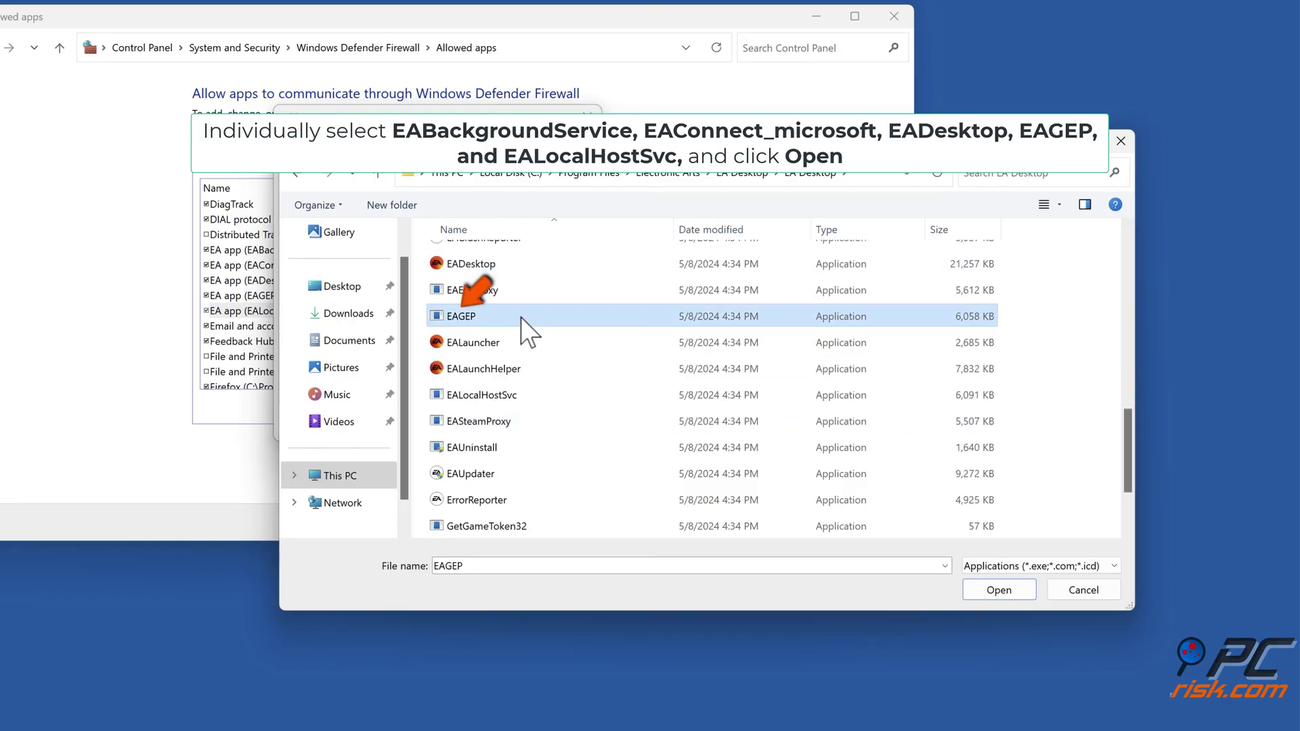
pyautogui.click(518, 400)
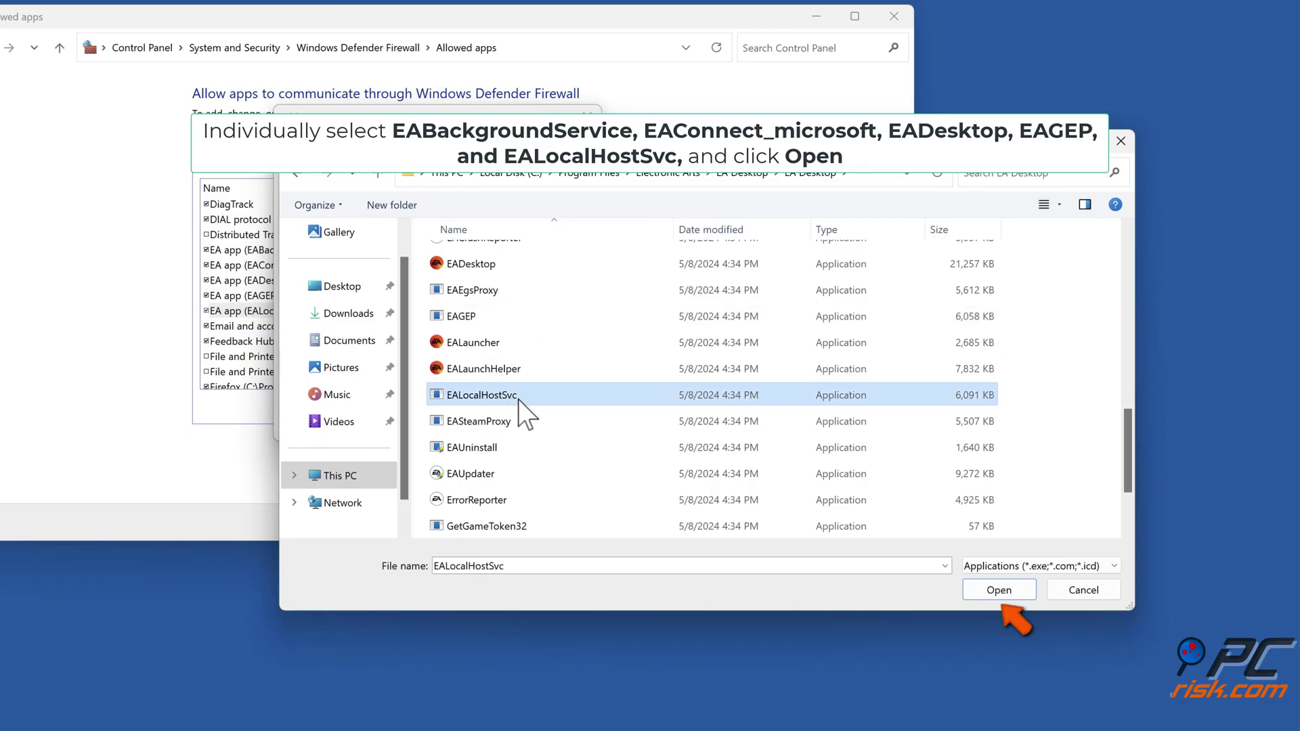
pyautogui.click(1074, 591)
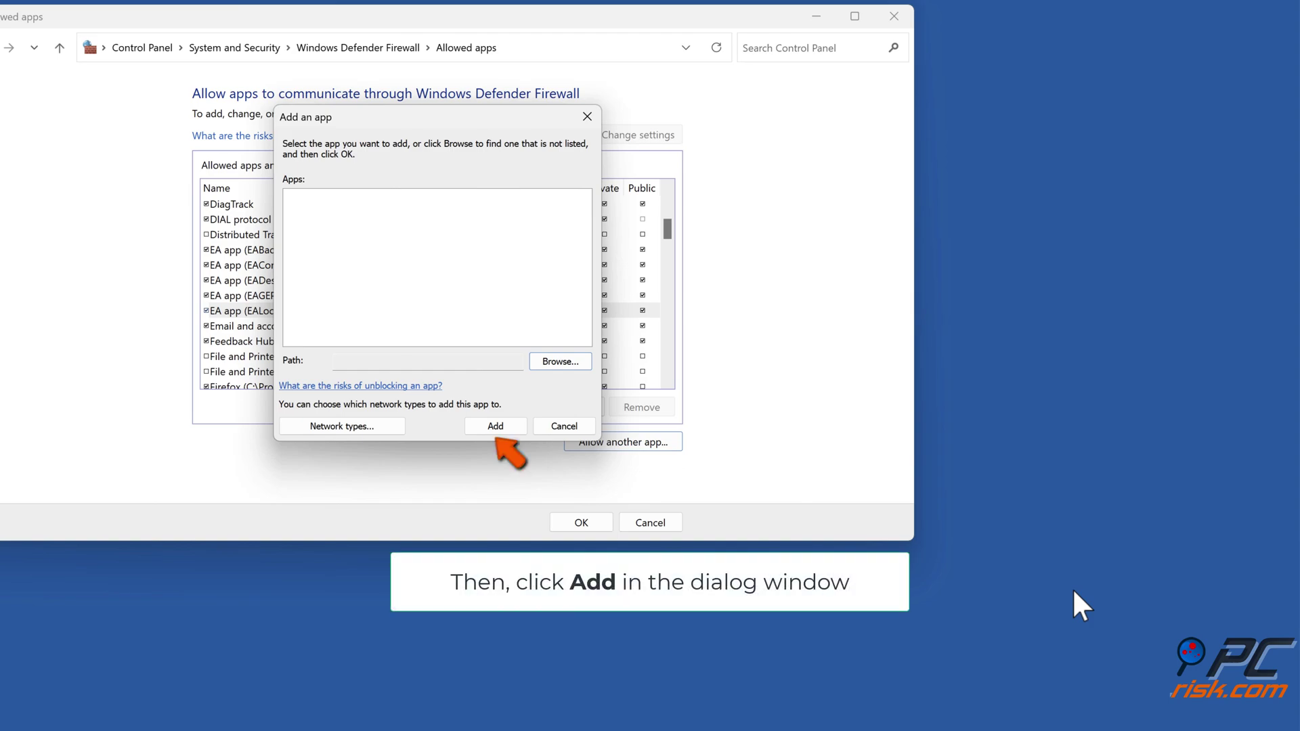
# Step: Cancel Add an app, save the allowed apps with OK, and close the firewall window
pyautogui.click(567, 427)
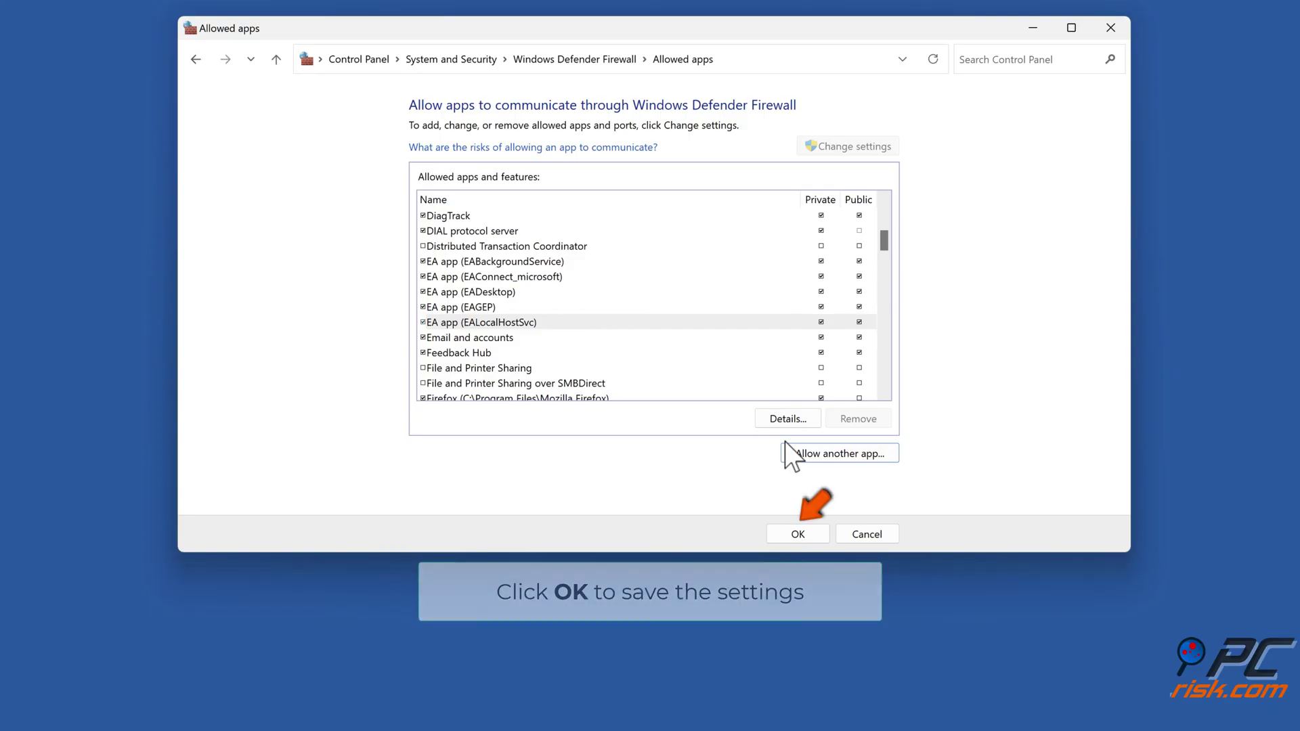
pyautogui.click(799, 534)
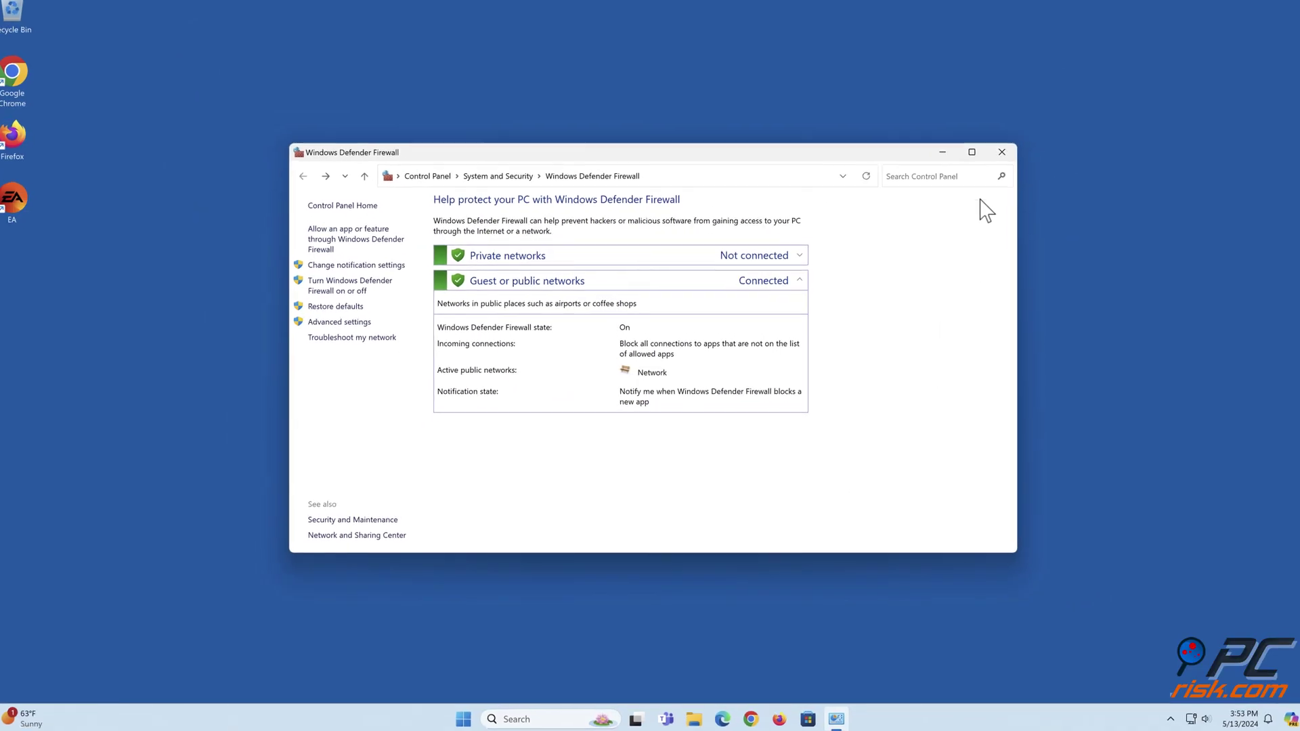
pyautogui.click(1089, 51)
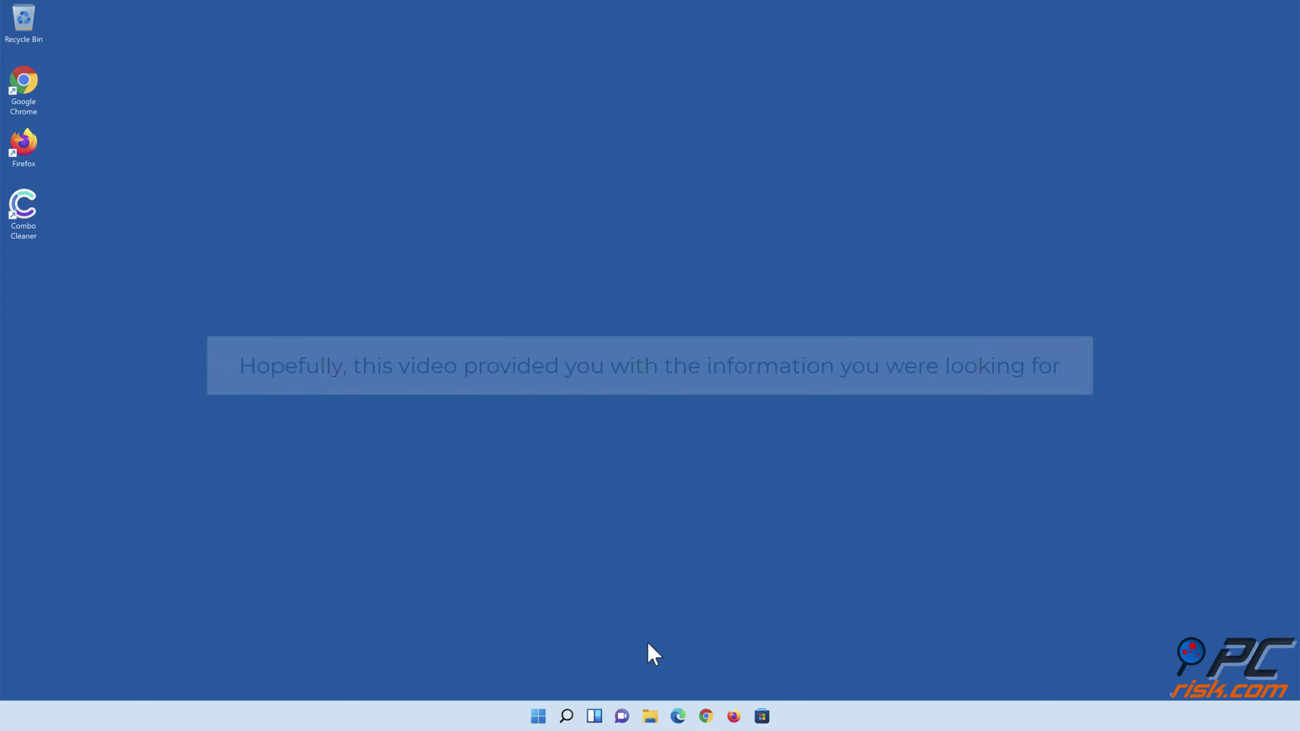
# Step: Launch Combo Cleaner, quarantine the quick-scan detections, and switch on Anti-malware protection
pyautogui.doubleClick(34, 230)
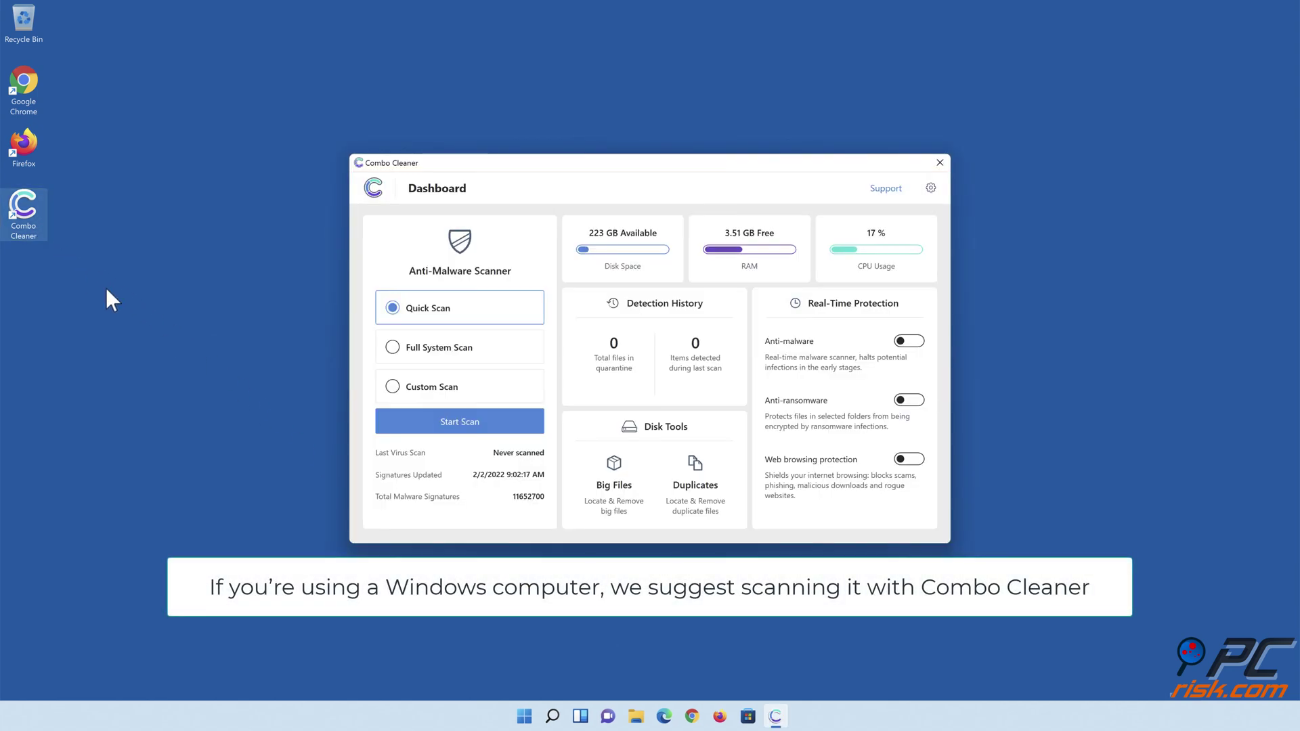
pyautogui.click(461, 430)
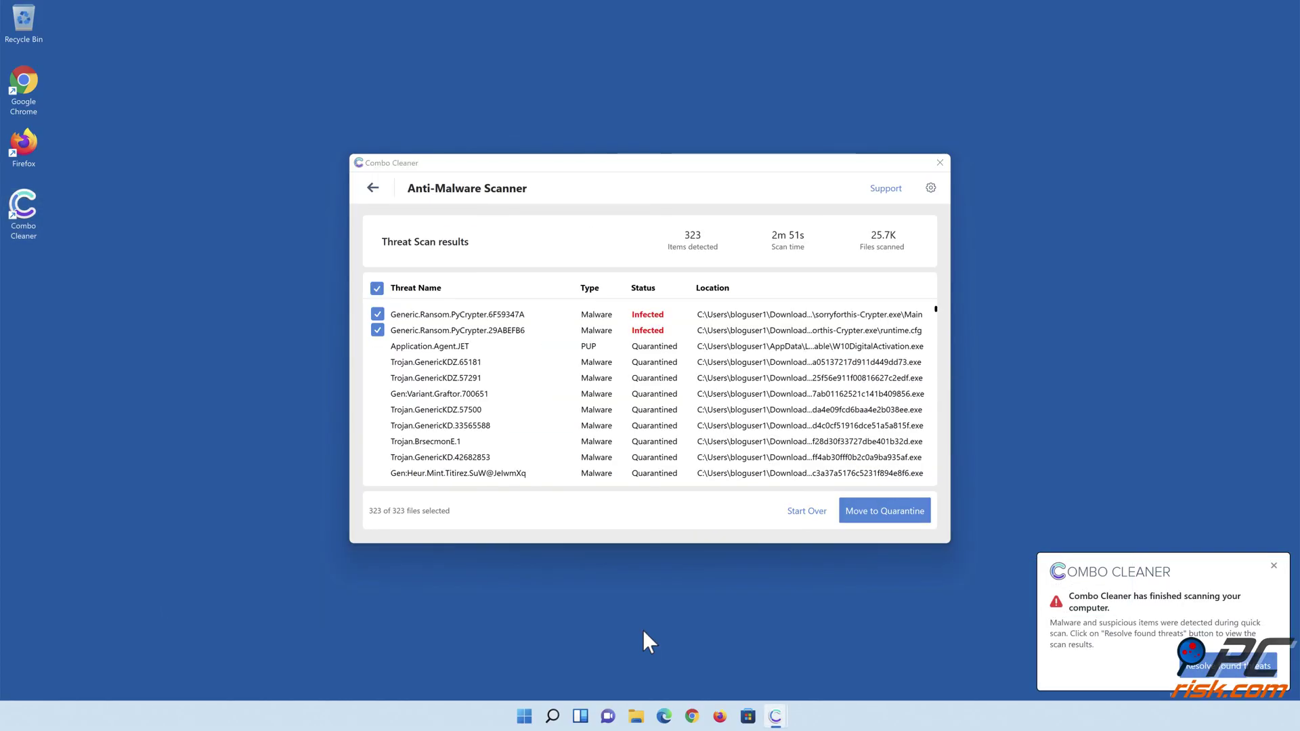
pyautogui.click(880, 518)
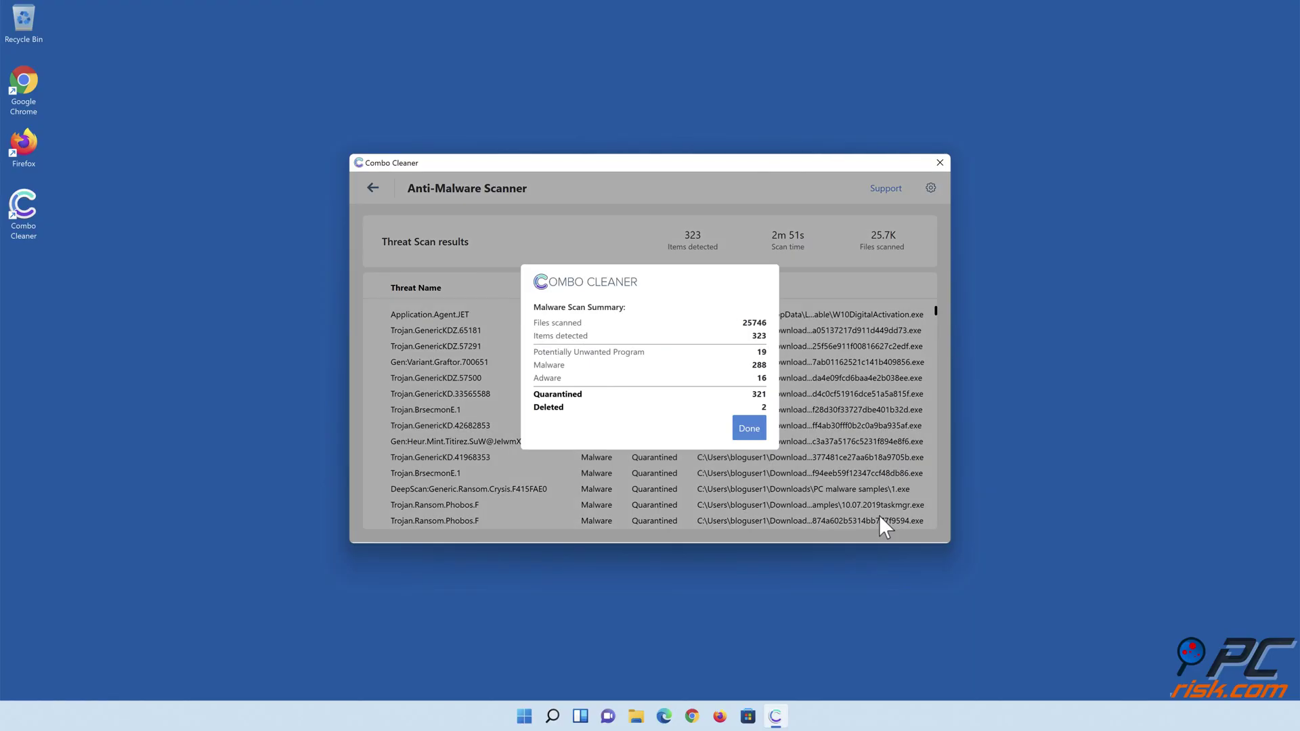
pyautogui.click(748, 428)
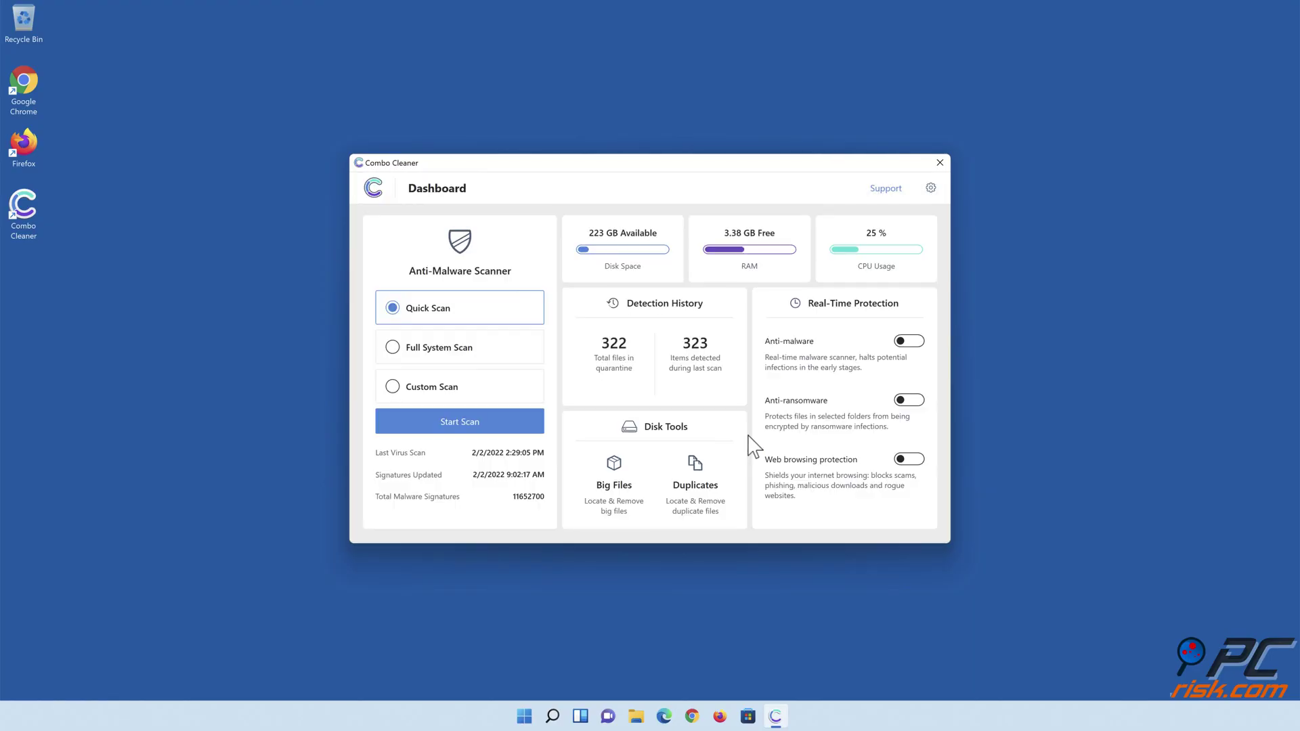
pyautogui.click(908, 344)
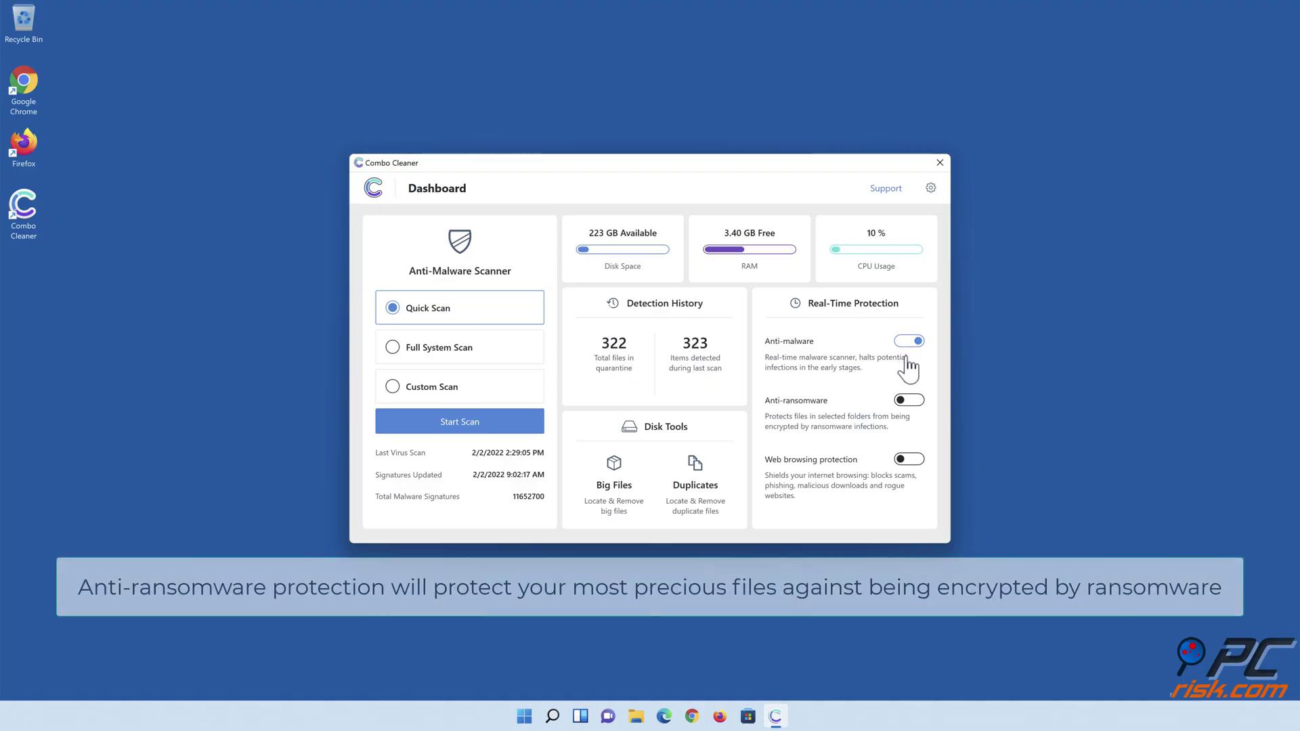
# Step: Enable Anti-ransomware protecting the Libraries > Documents folder, then switch on Web browsing protection
pyautogui.click(904, 403)
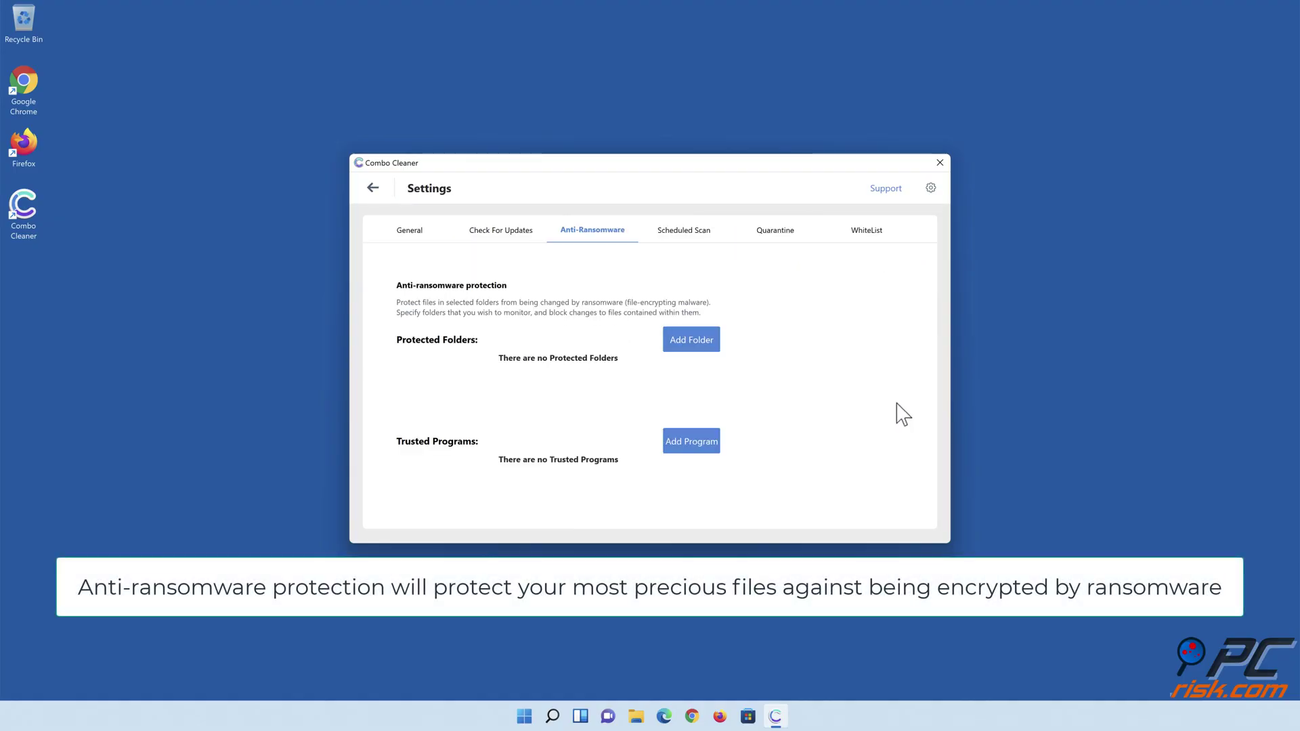
pyautogui.click(693, 347)
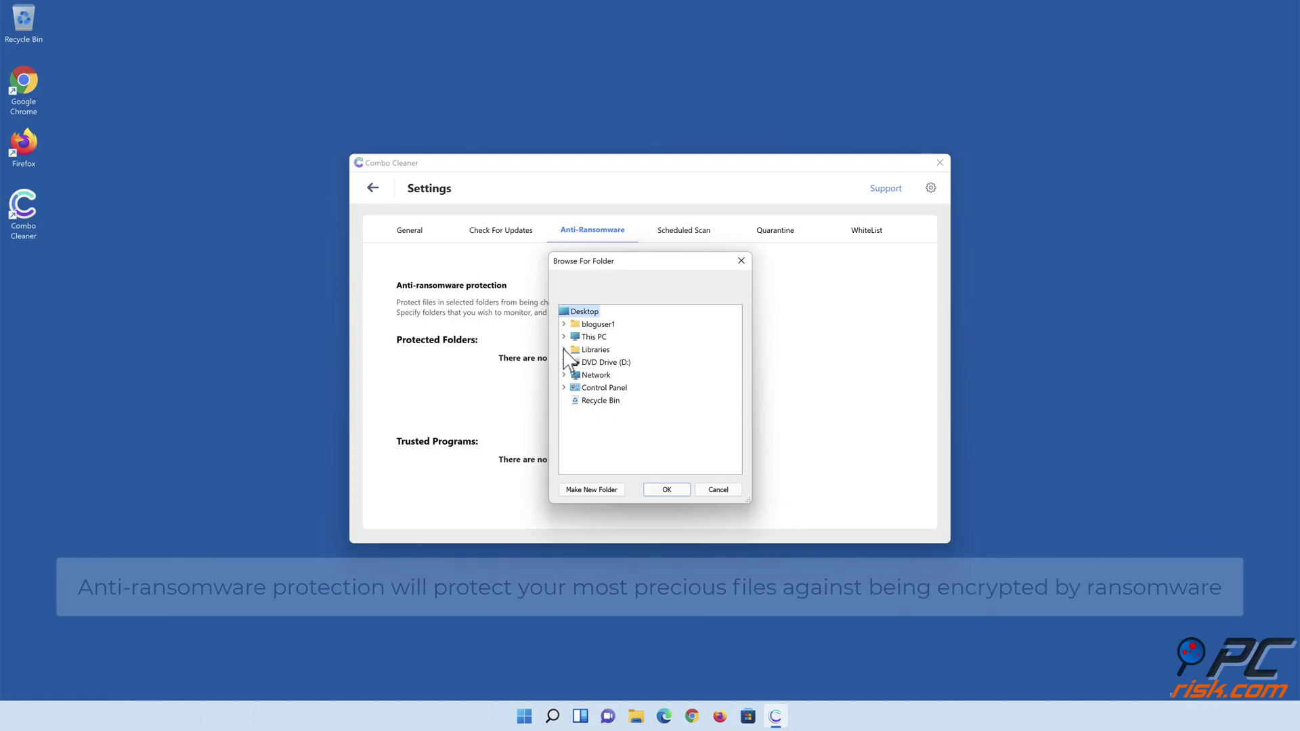
pyautogui.click(564, 349)
pyautogui.click(575, 375)
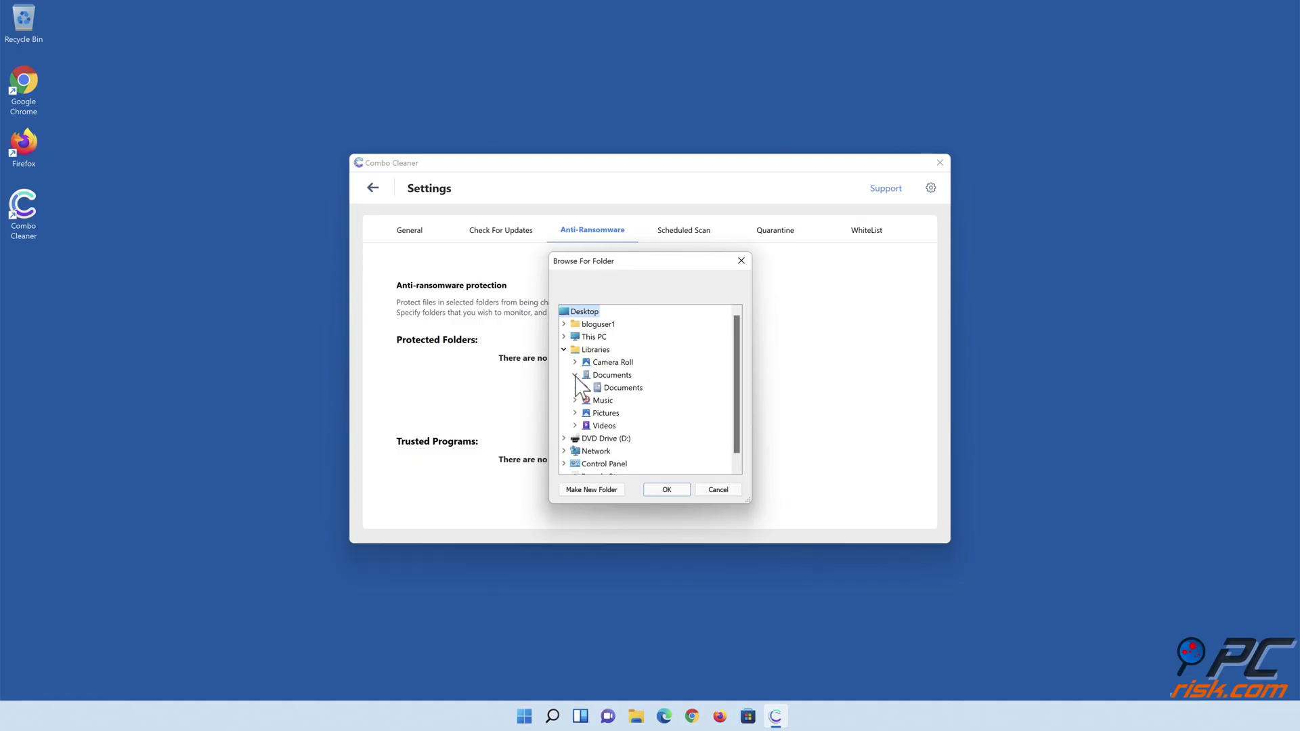
pyautogui.click(612, 389)
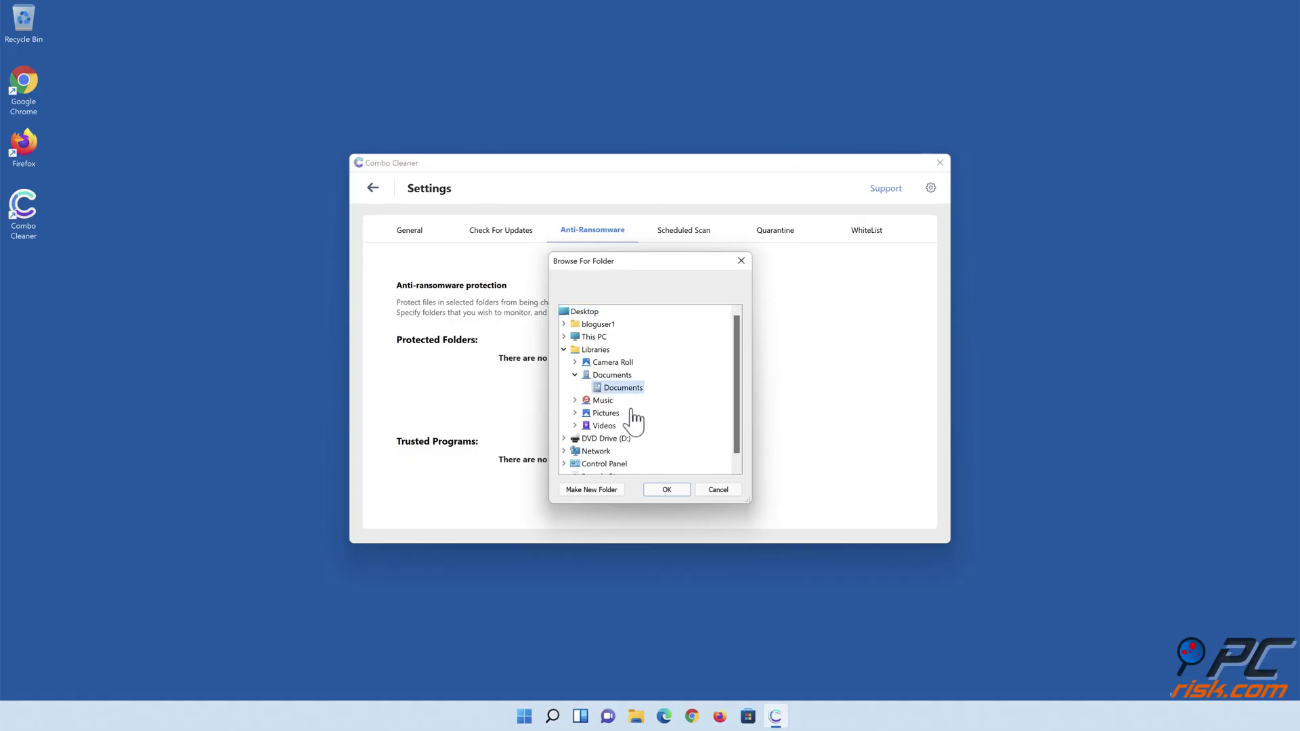
pyautogui.click(667, 489)
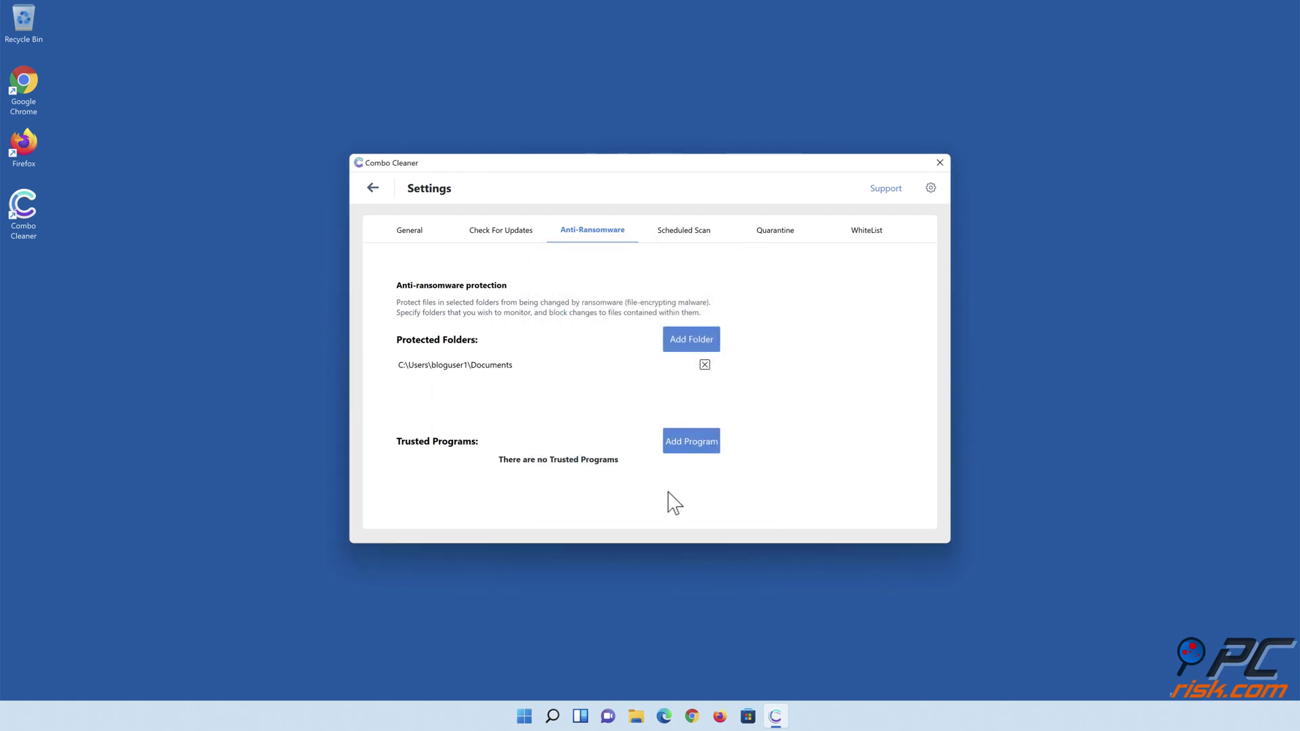
pyautogui.click(373, 189)
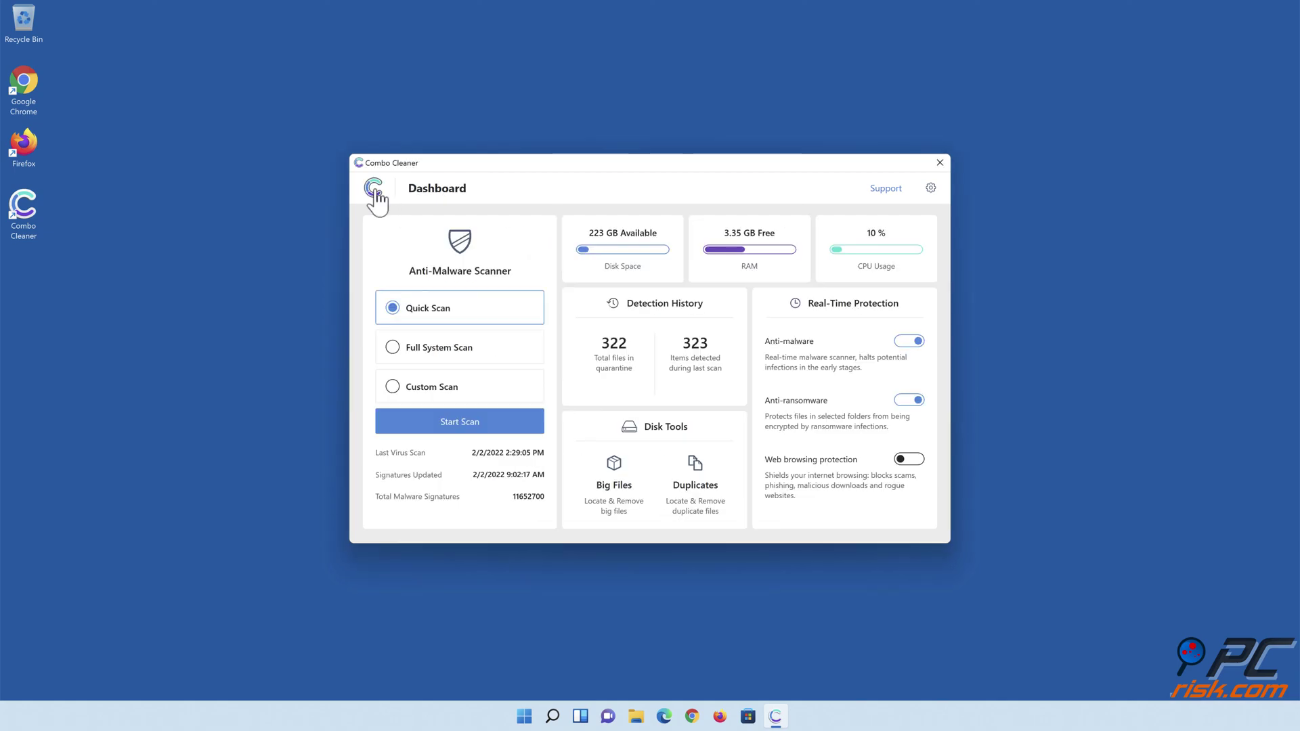
pyautogui.click(910, 462)
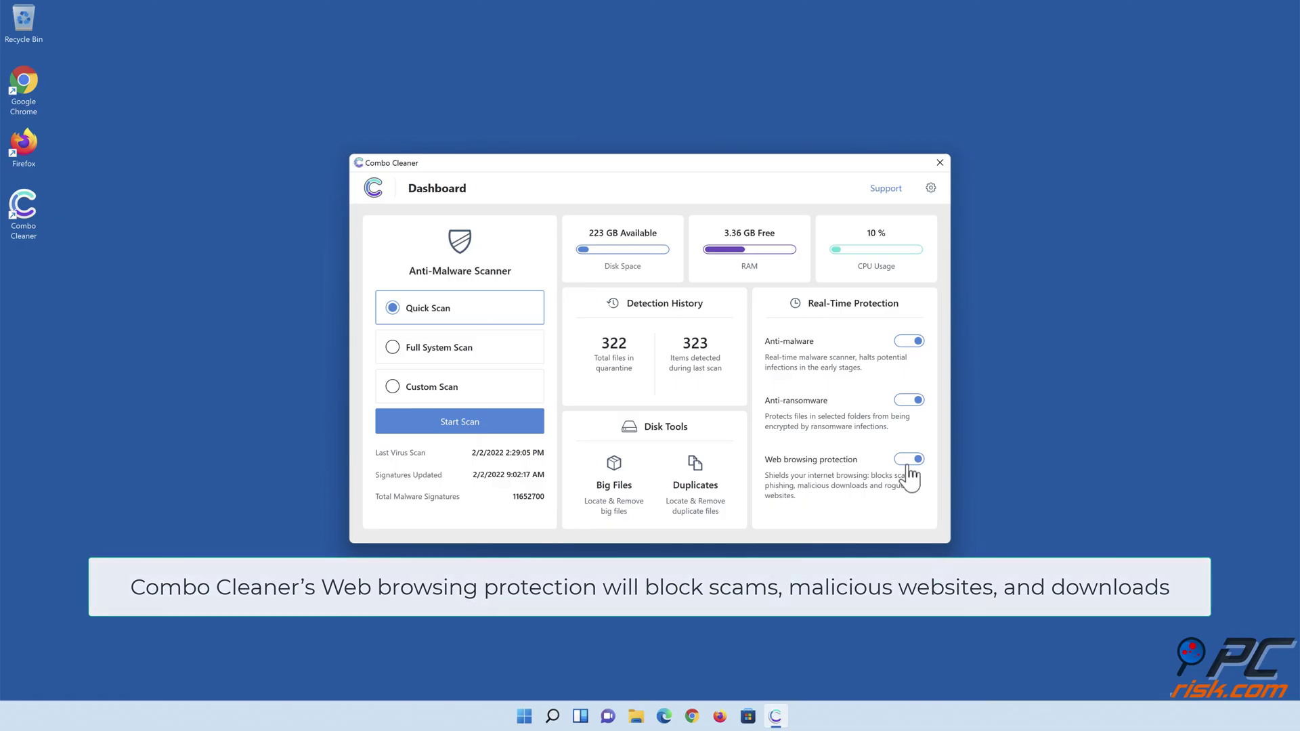